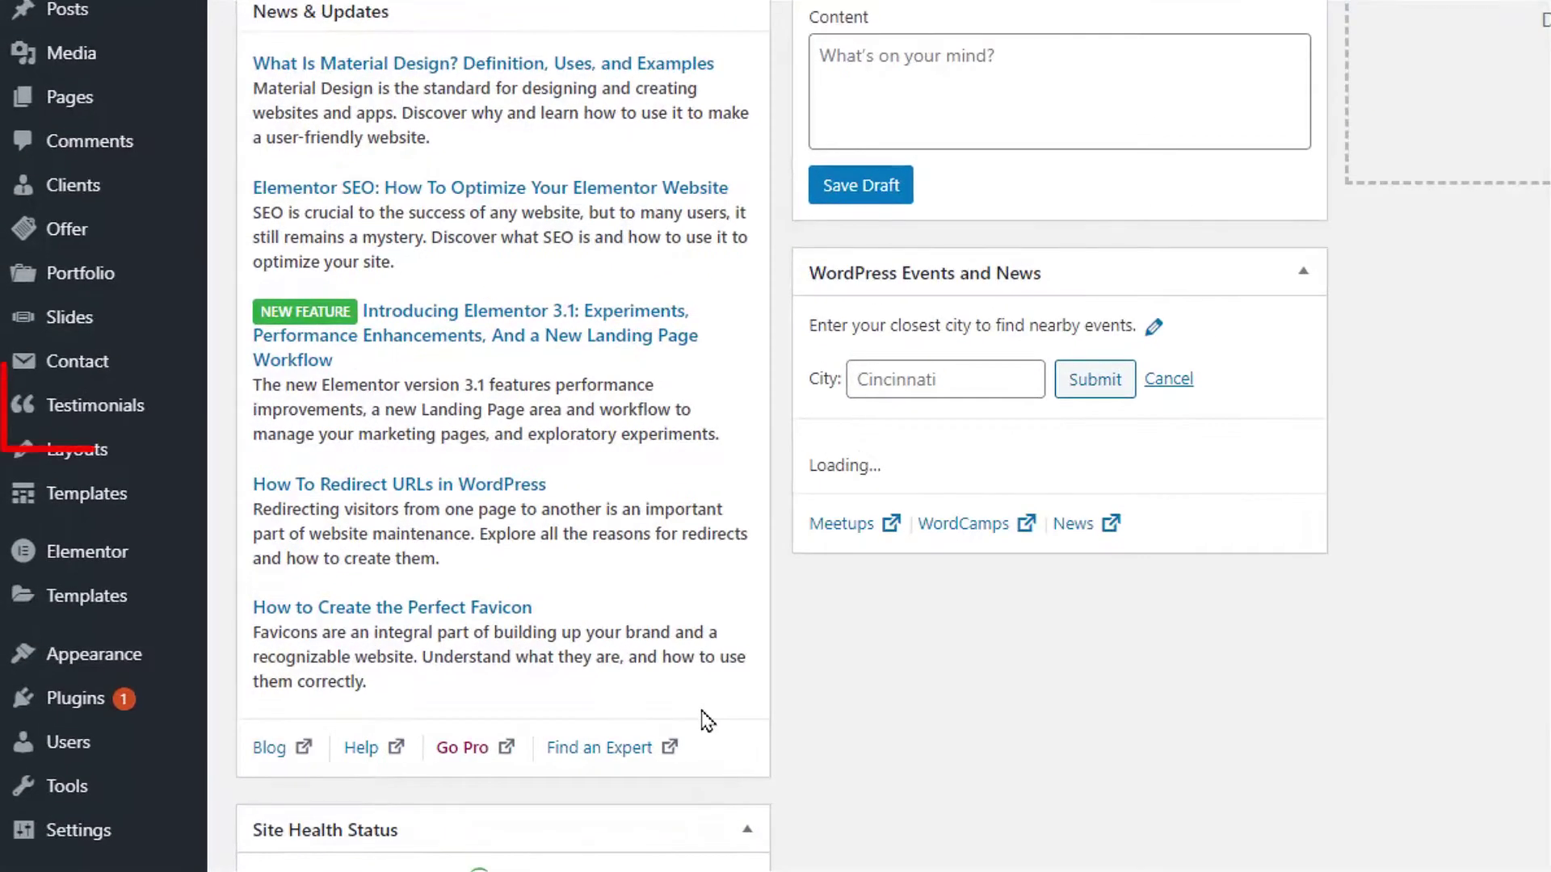
# - Open the Testimonials list, which shows the published Testimonial #1 and Testimonial #2
pyautogui.moveTo(114, 416)
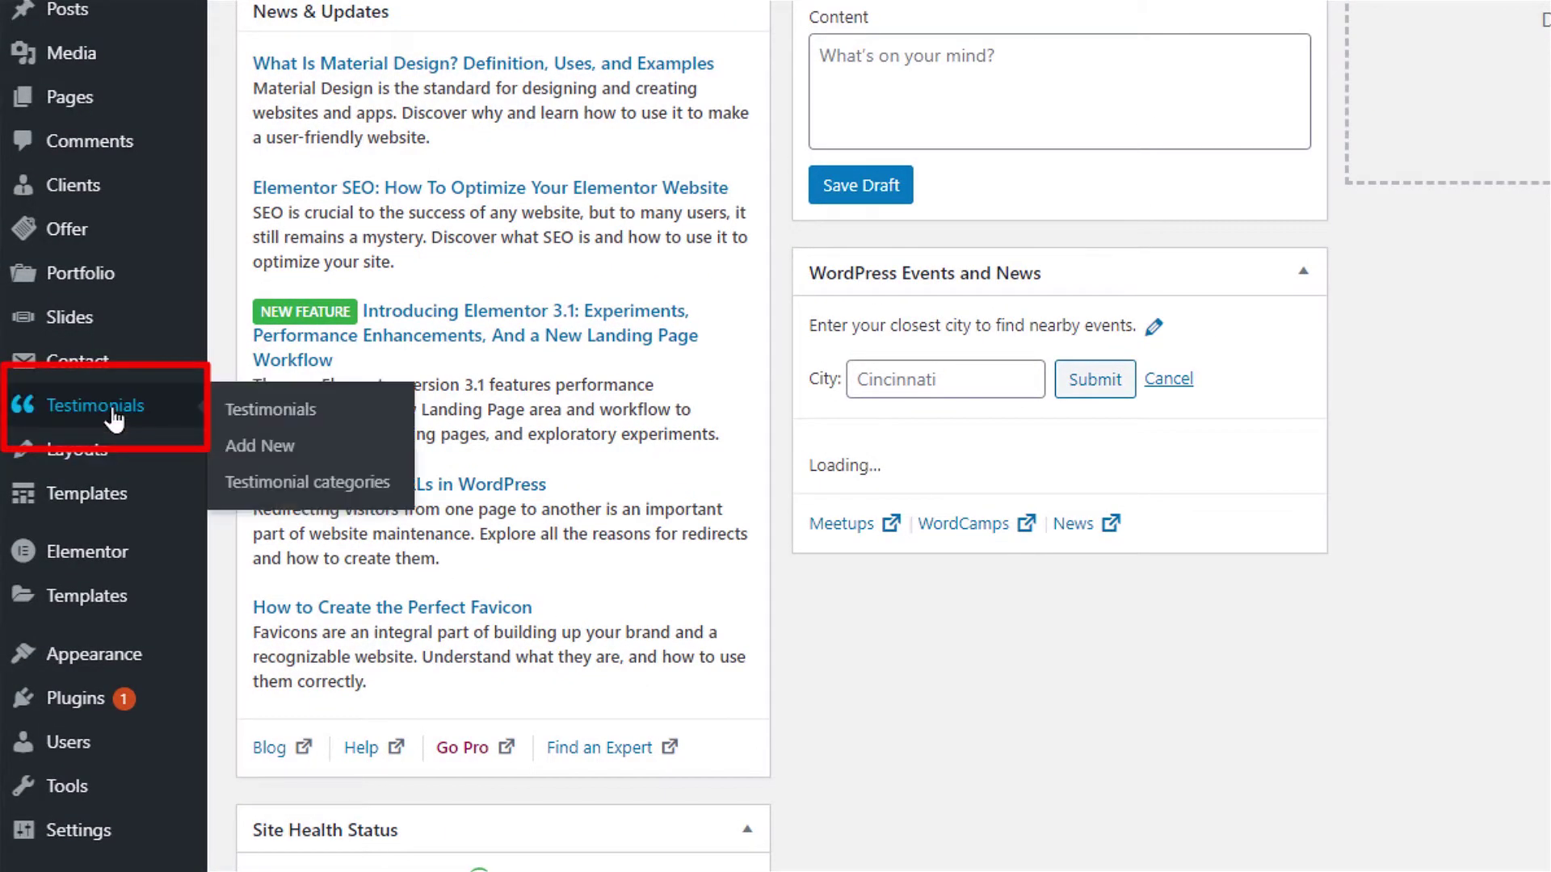
pyautogui.click(115, 416)
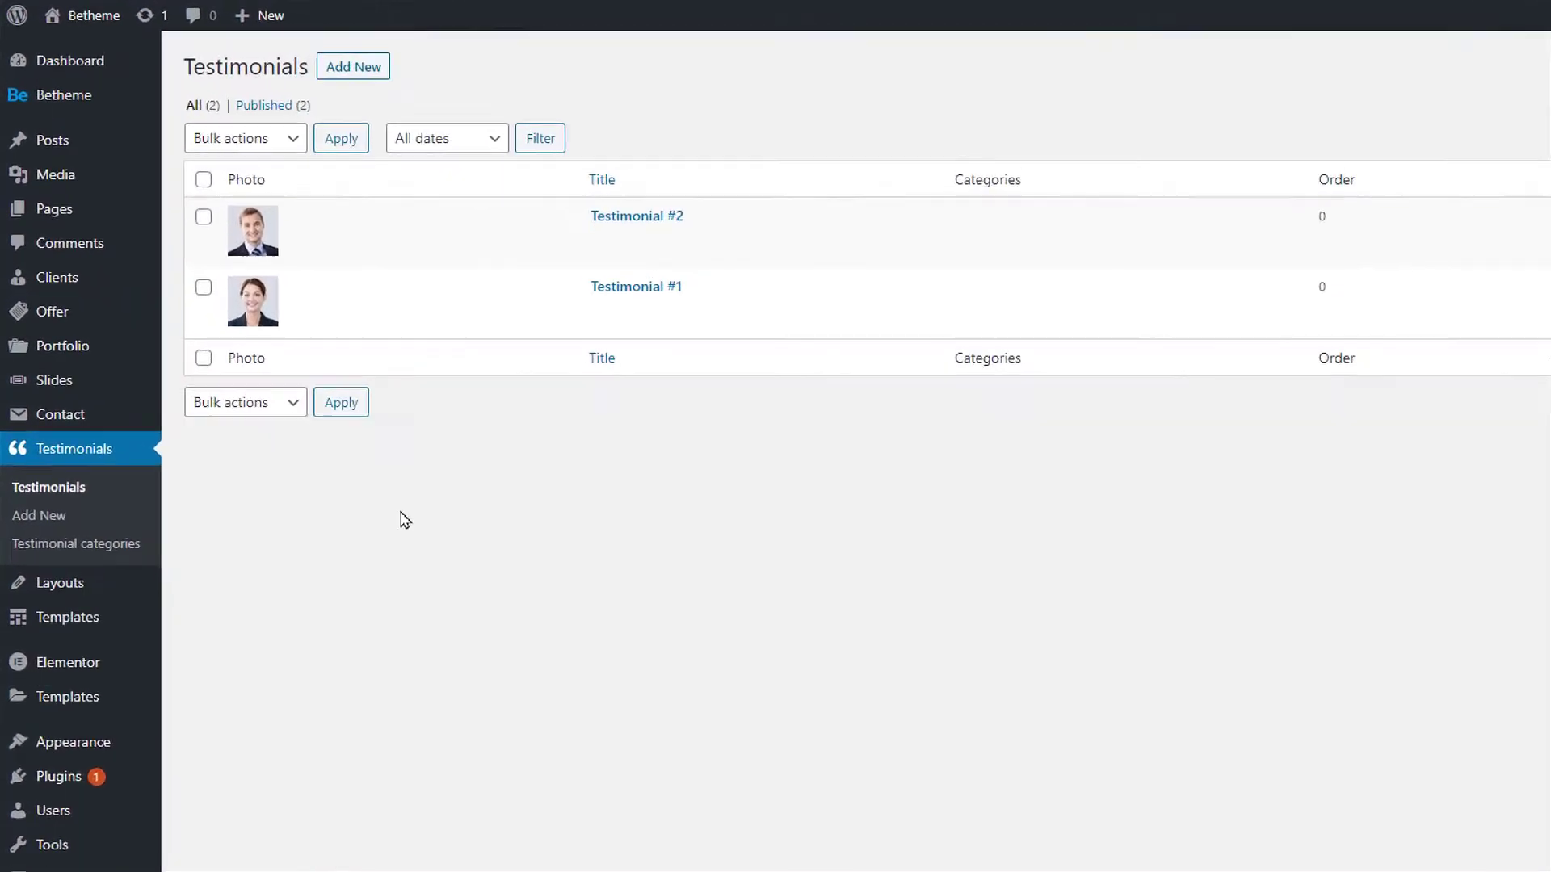
# - Create a new testimonial titled 'Testimonial #3' and paste the Lorem ipsum paragraph as its body
pyautogui.click(376, 77)
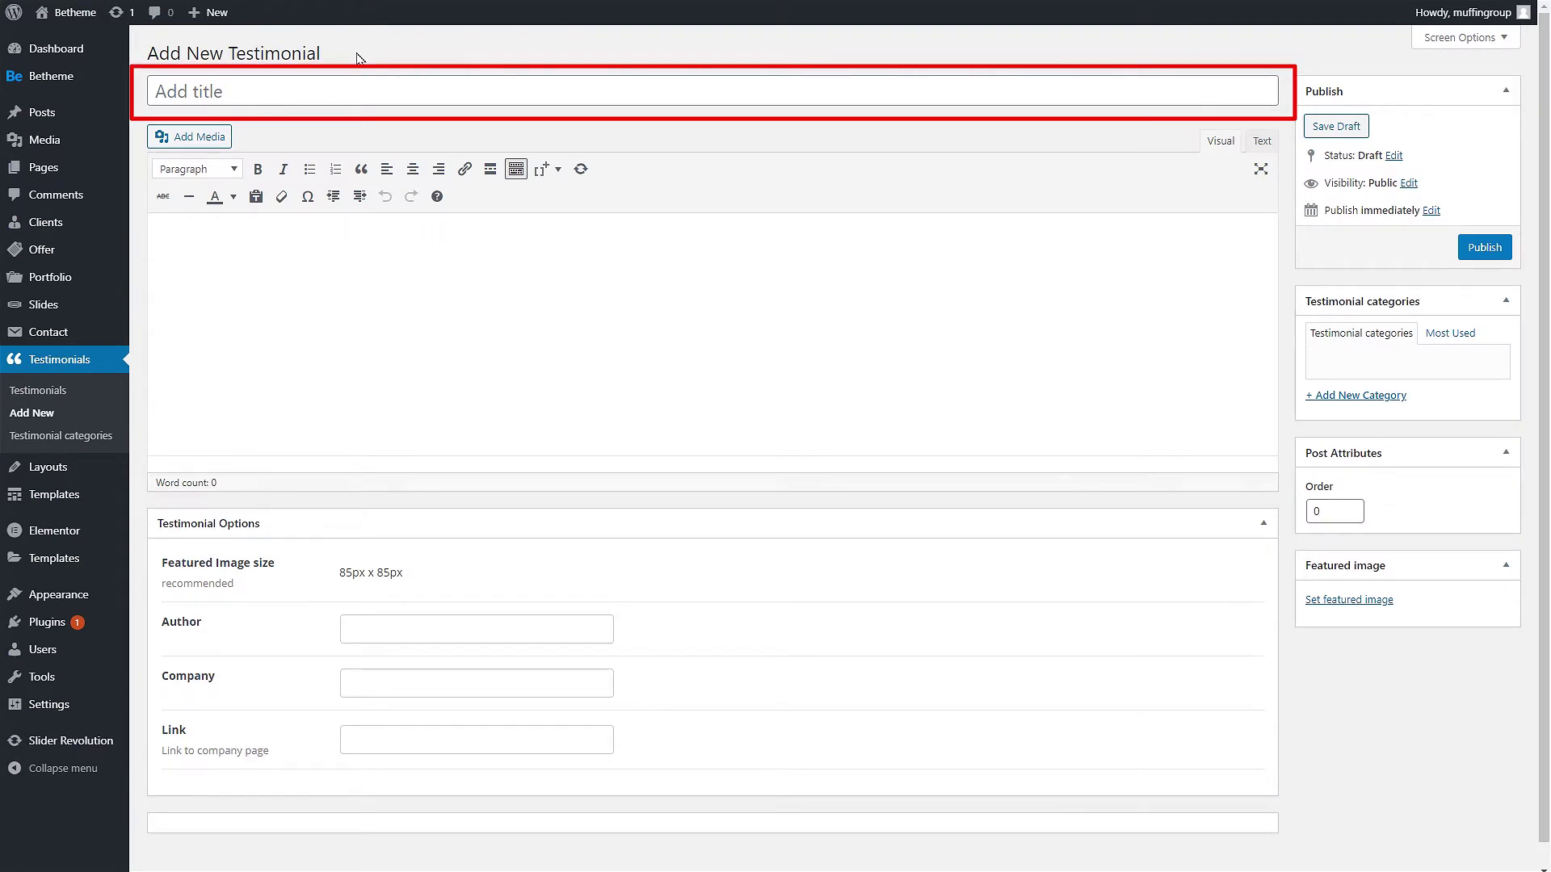
pyautogui.click(425, 86)
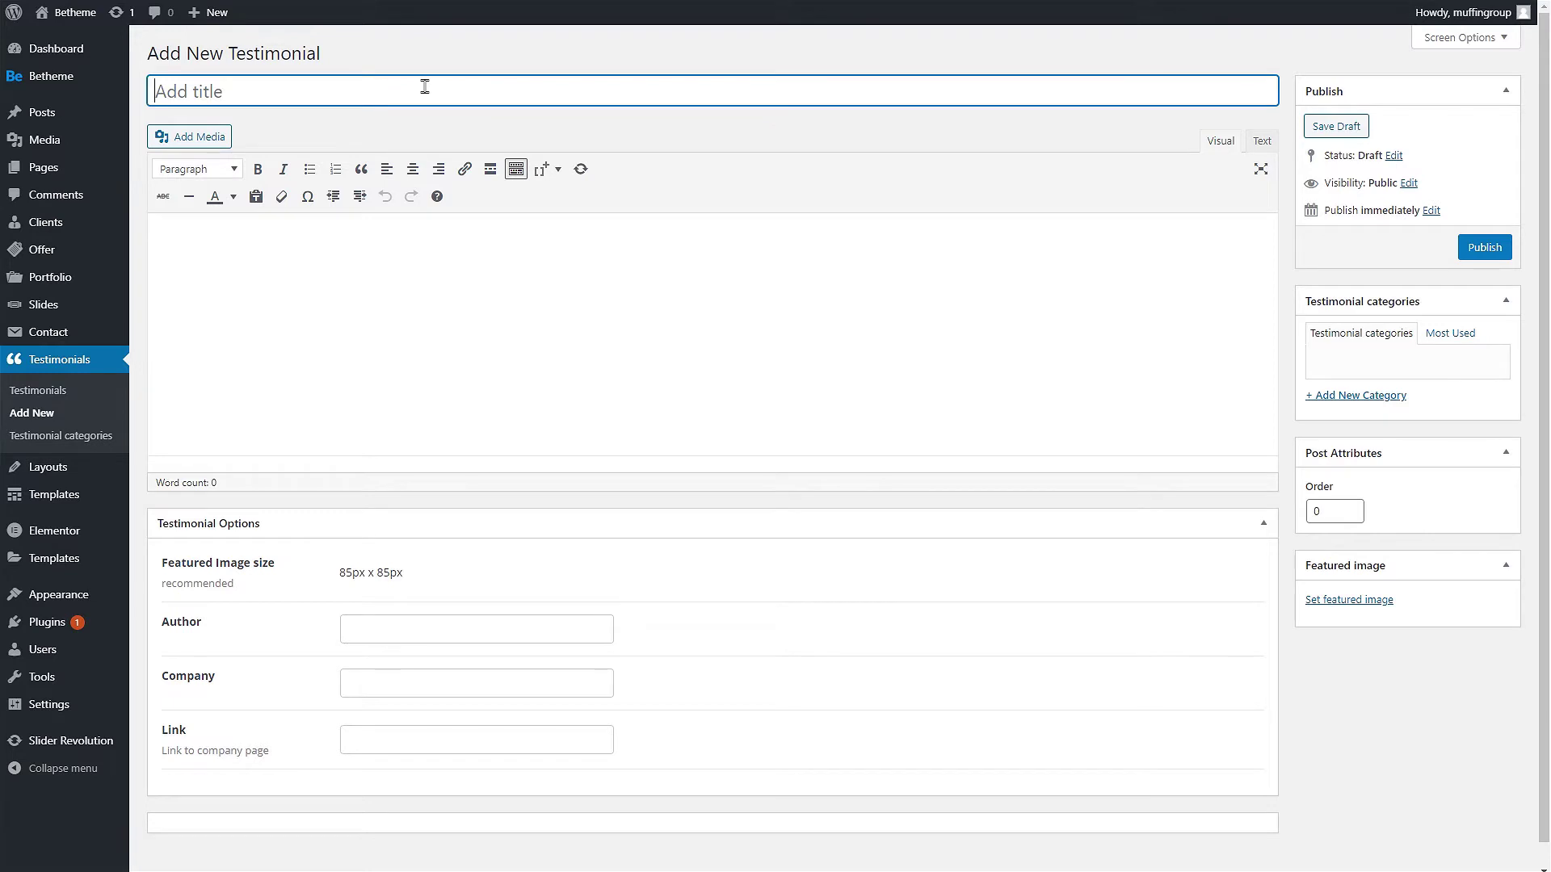
pyautogui.write('Testimonial #3')
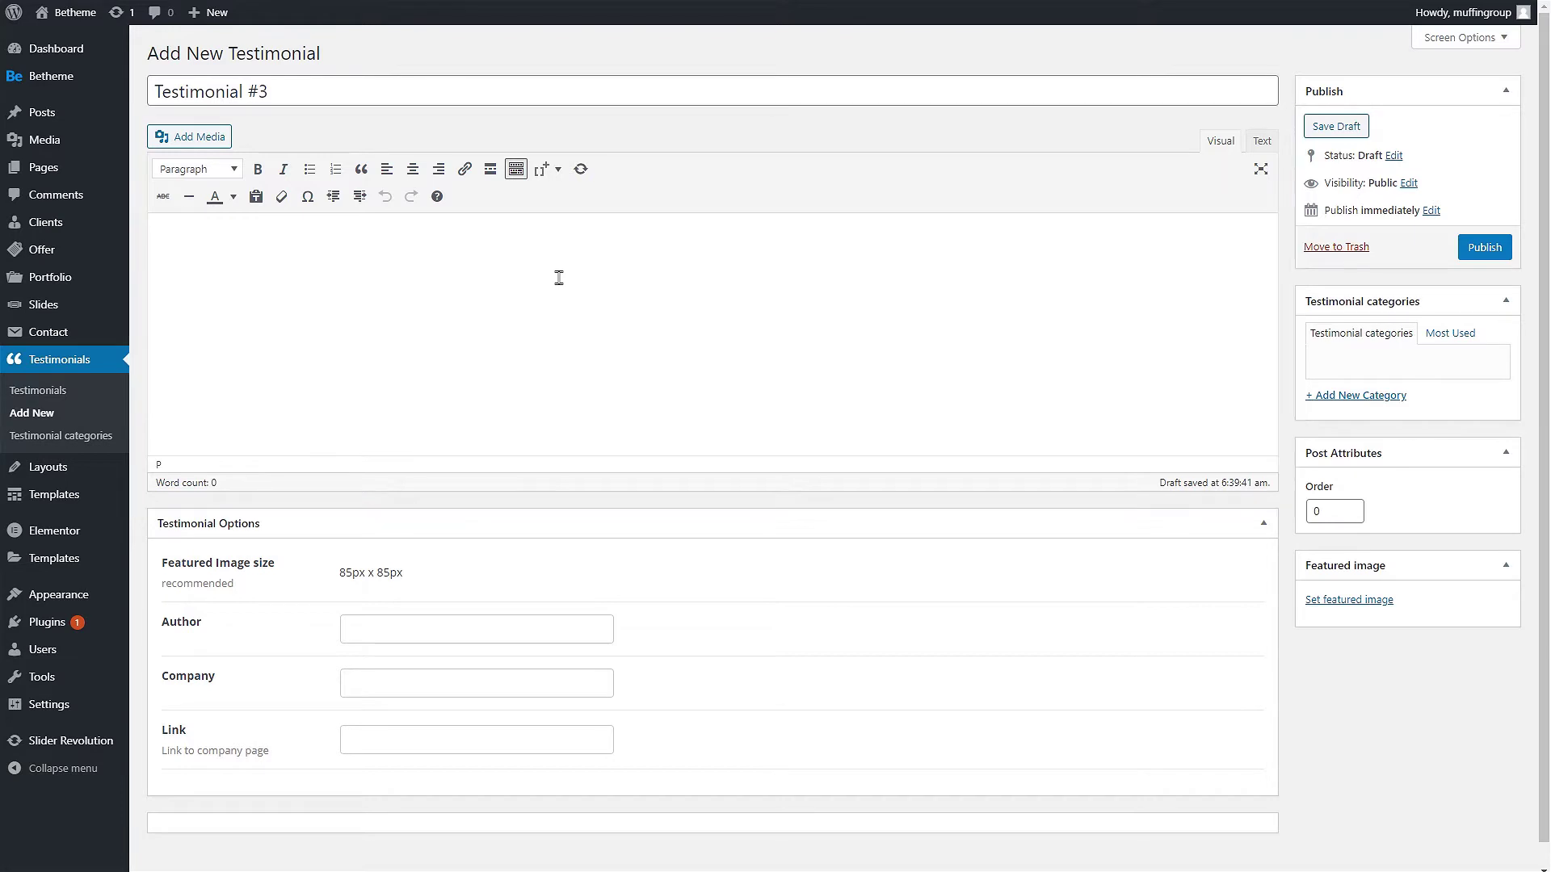
pyautogui.write('Lorem ipsum dolor sit amet, consectetur adipiscing elit. Praesent a orci dapibus, vehicula orci quis, finibus enim. Sed tincidunt nisi quis magna dignissim, tincidunt dictum ipsum tincidunt. Fusce rhoncus lectus ac odio blandit sagittis. Donec eu tincidunt tellus. Mauris vitae lorem a est maximus condimentum sed non risus. Pellentesque felis arcu, rhoncus non felis ullamcorper, fringilla sollicitudin arcu.')
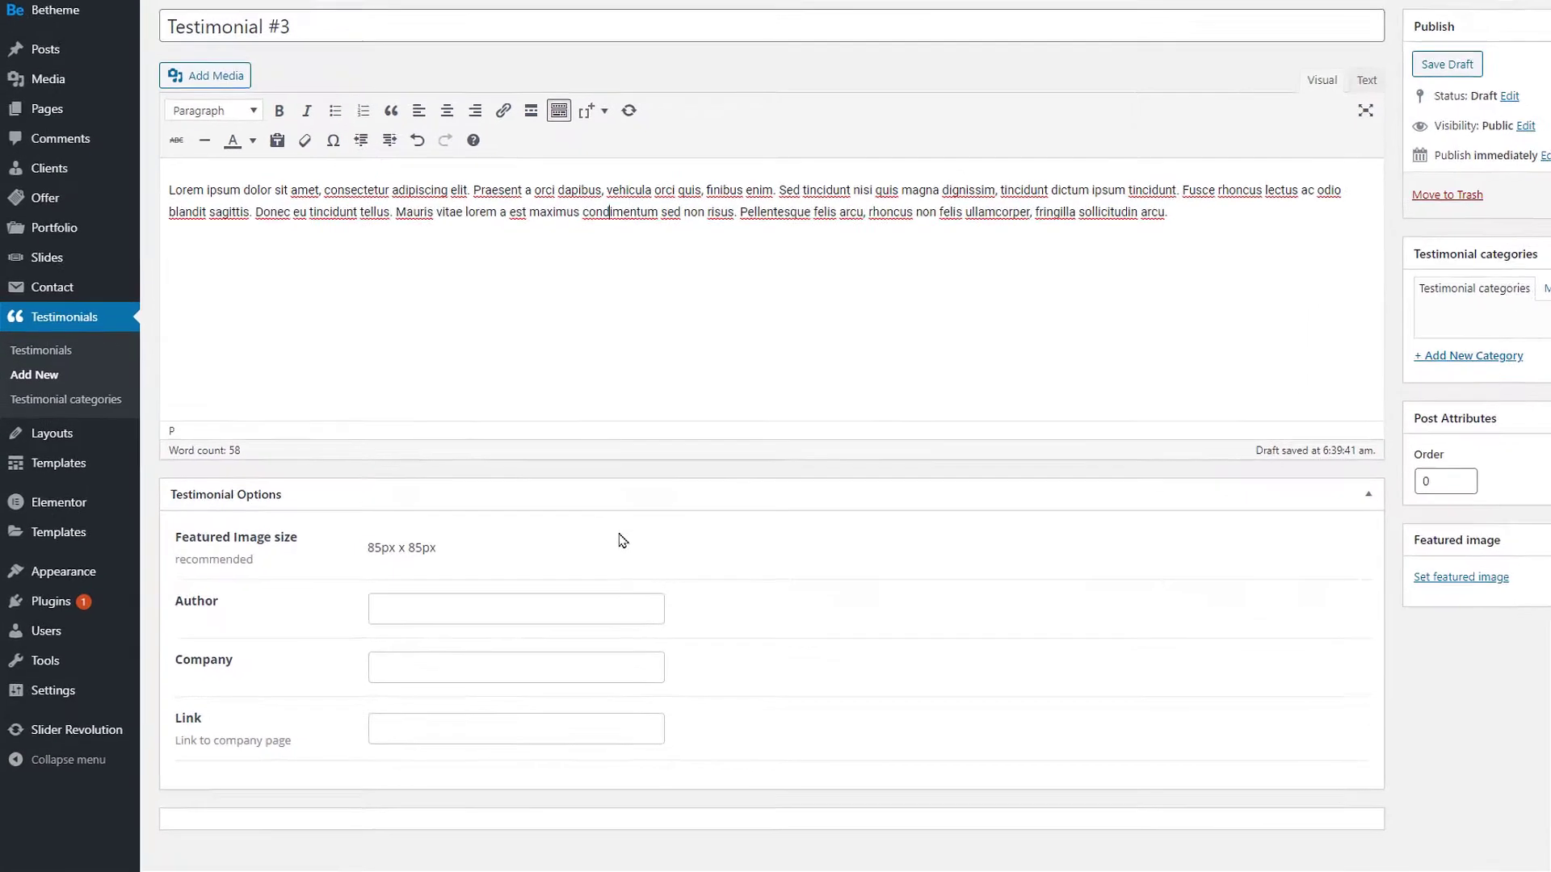
pyautogui.scroll(-1, 571, 557)
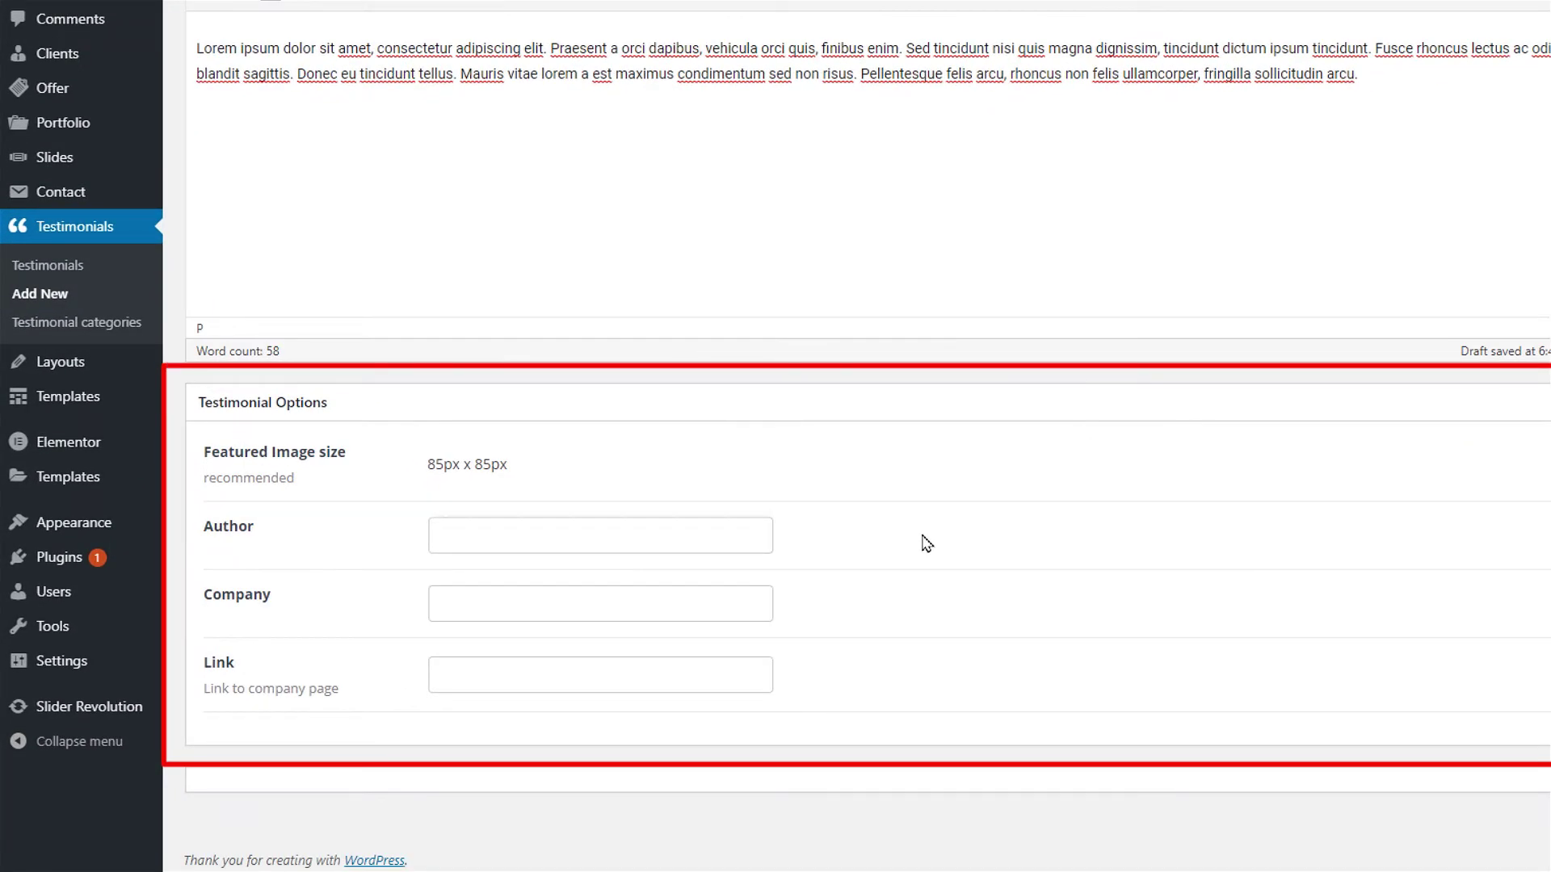
pyautogui.click(758, 537)
pyautogui.write('Lara Muffin')
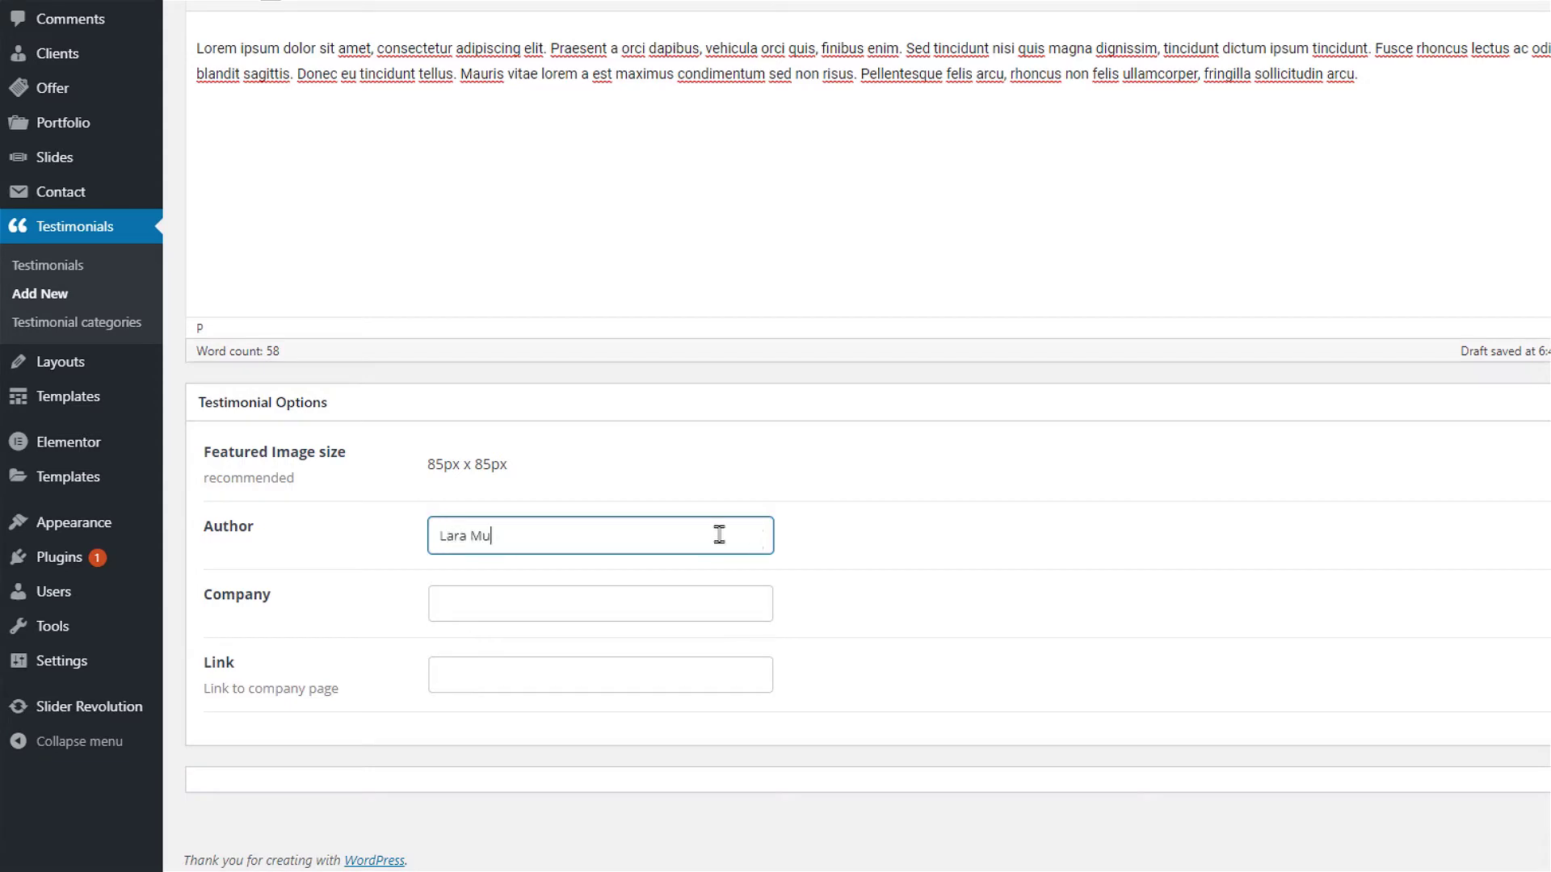
pyautogui.click(730, 602)
pyautogui.write('Muffin Group')
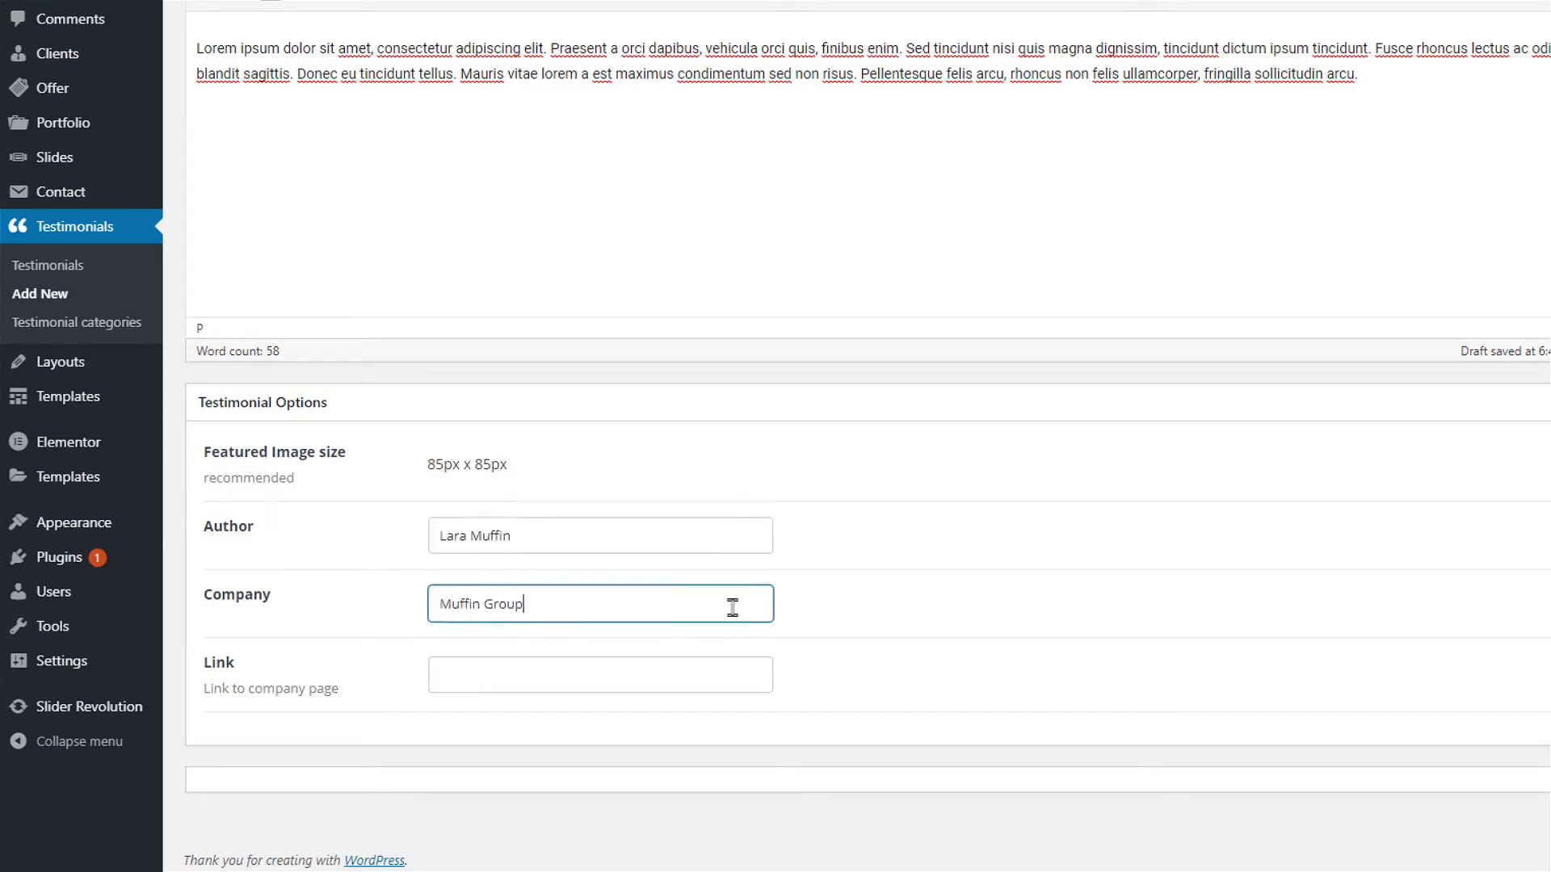
pyautogui.click(731, 677)
pyautogui.write('https://muffingroup.com')
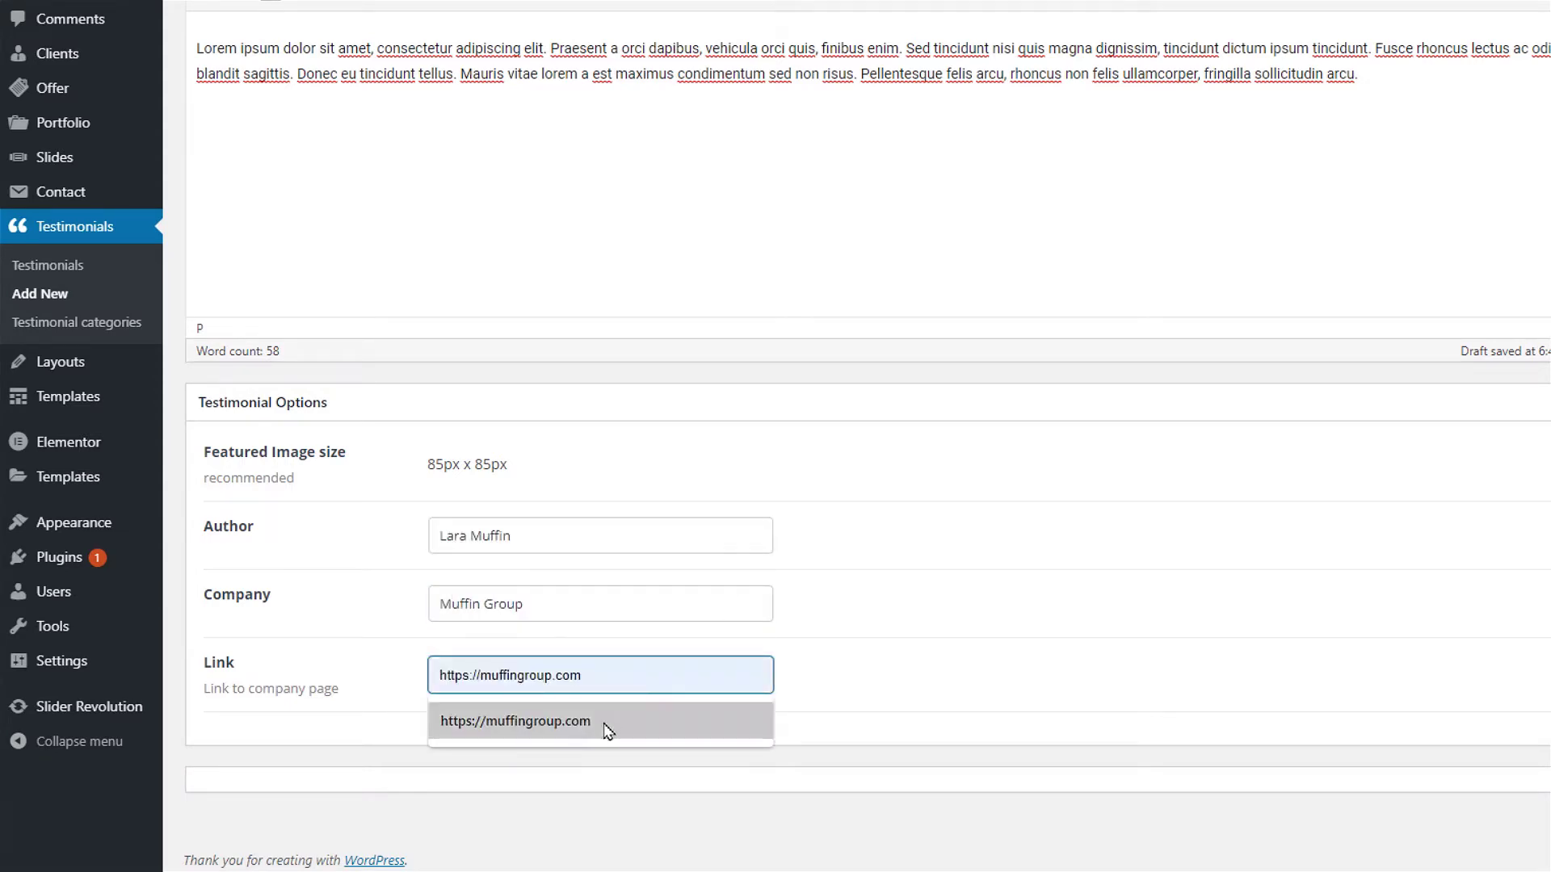
pyautogui.click(608, 727)
pyautogui.click(845, 693)
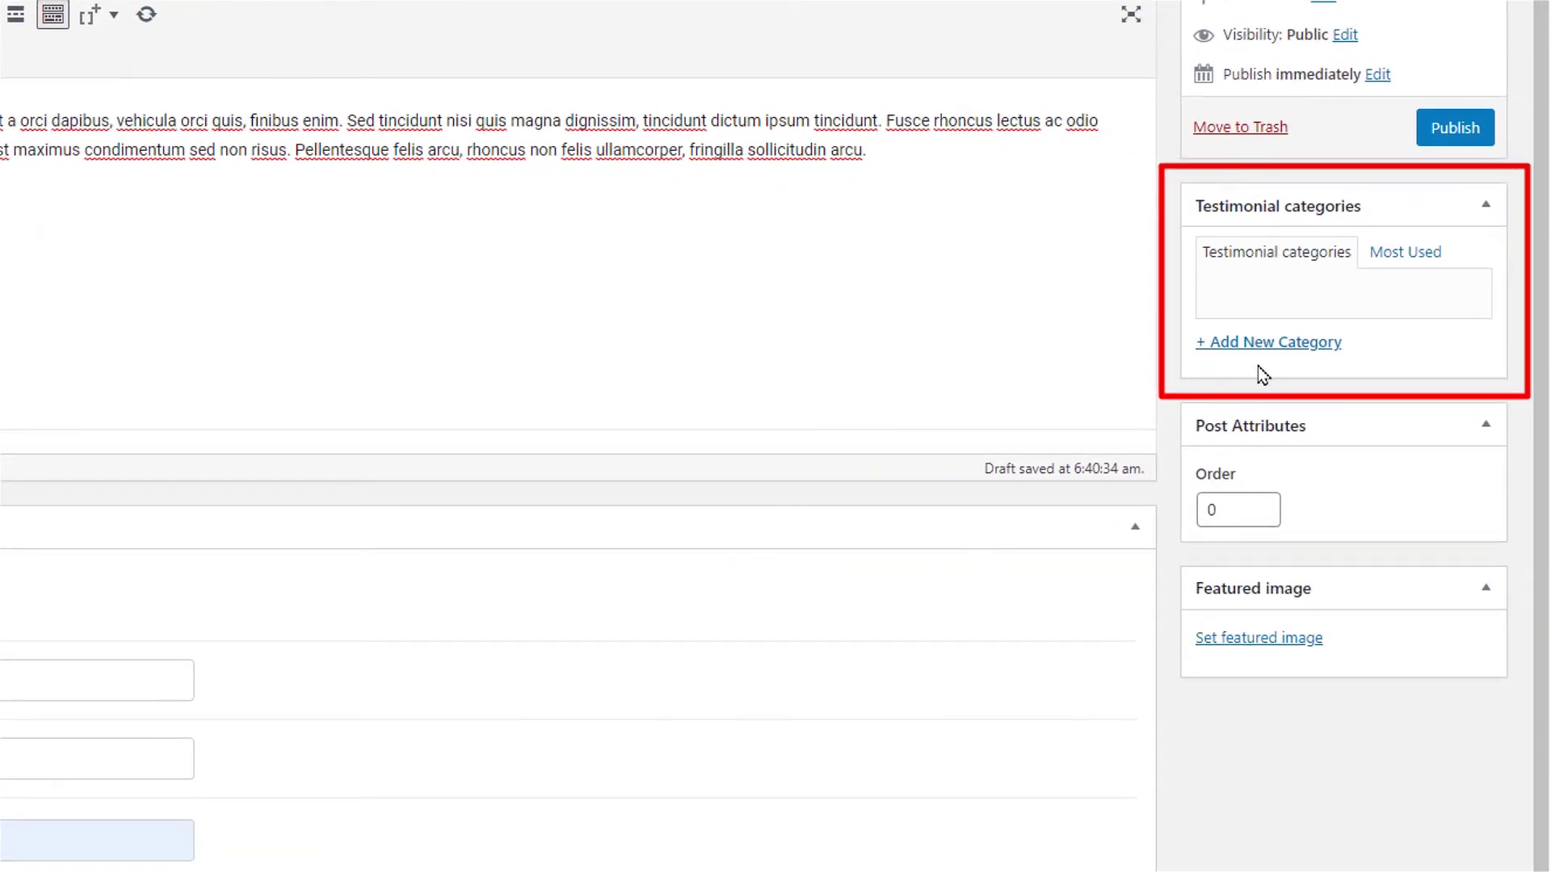
# - Open and close the Add New Category form without adding a category, then choose Set featured image
pyautogui.click(1271, 349)
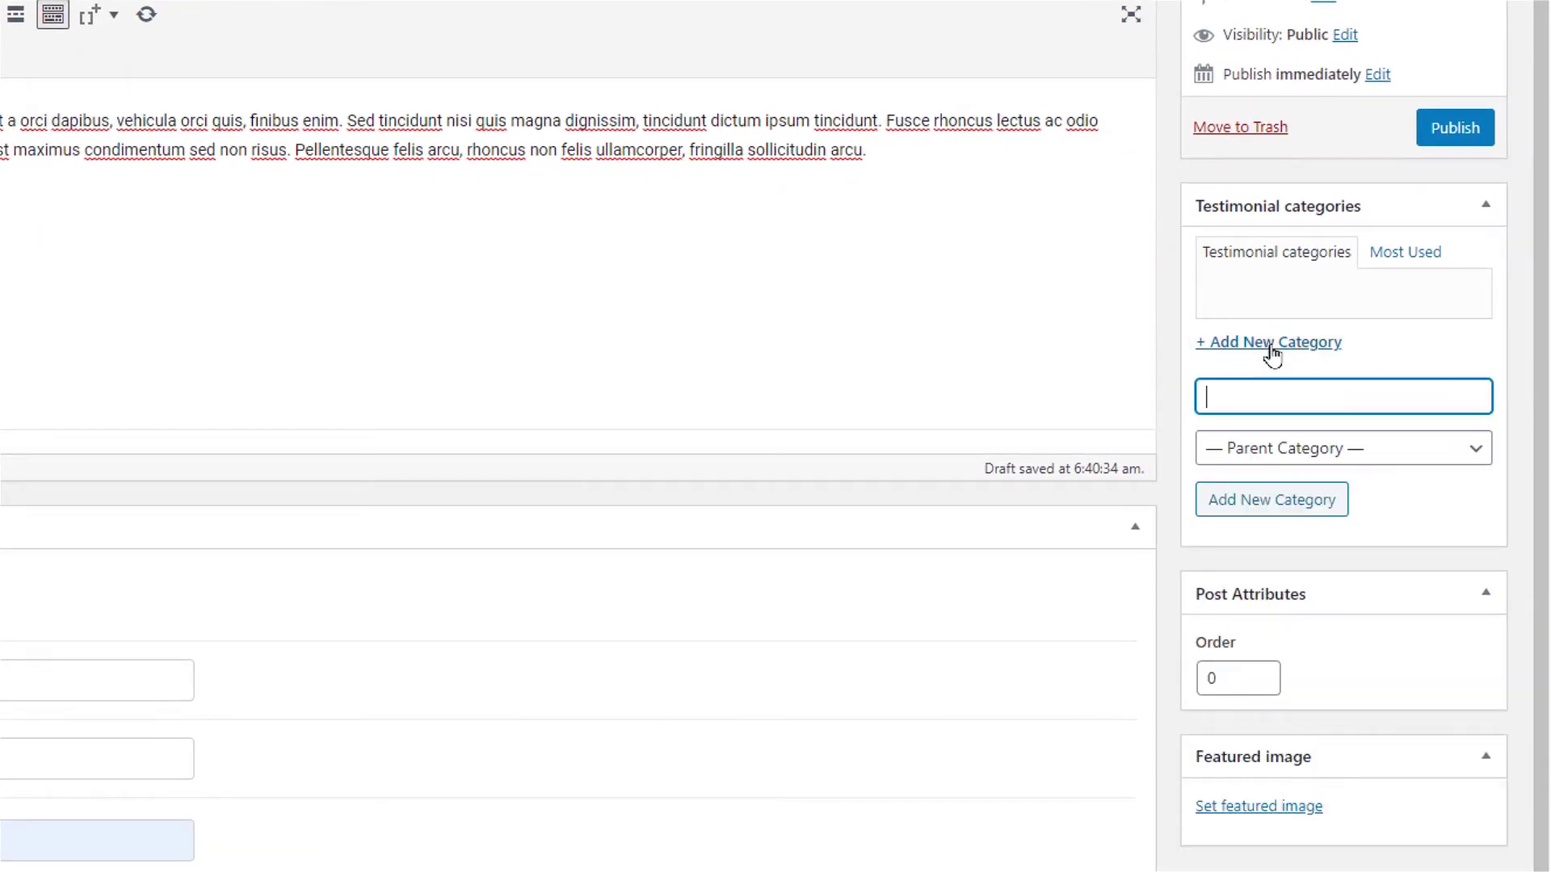
pyautogui.click(1301, 449)
pyautogui.click(1301, 454)
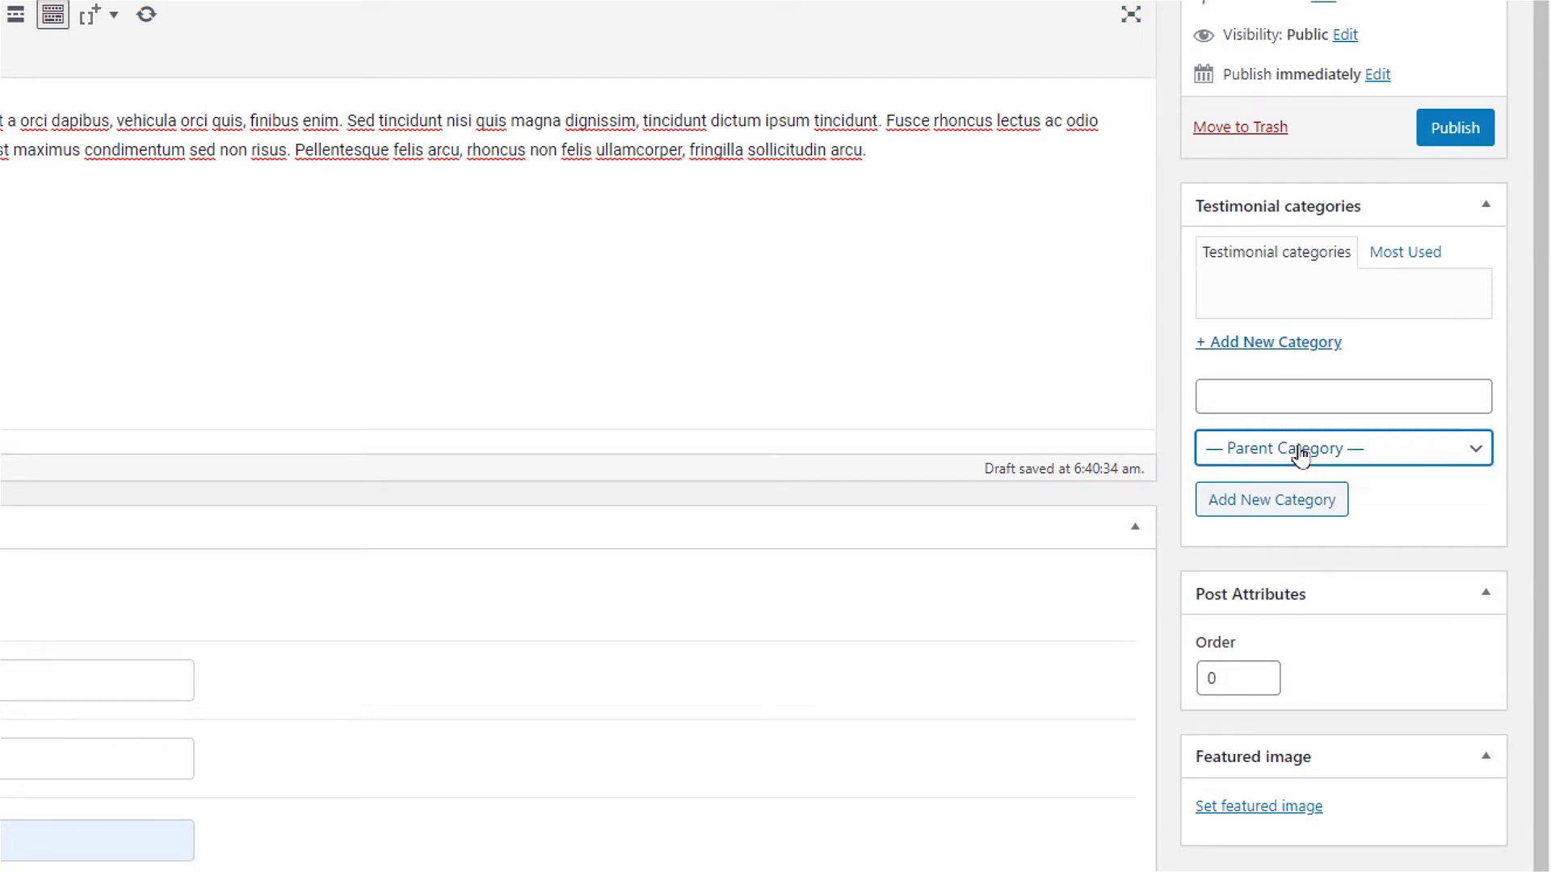
pyautogui.click(1273, 346)
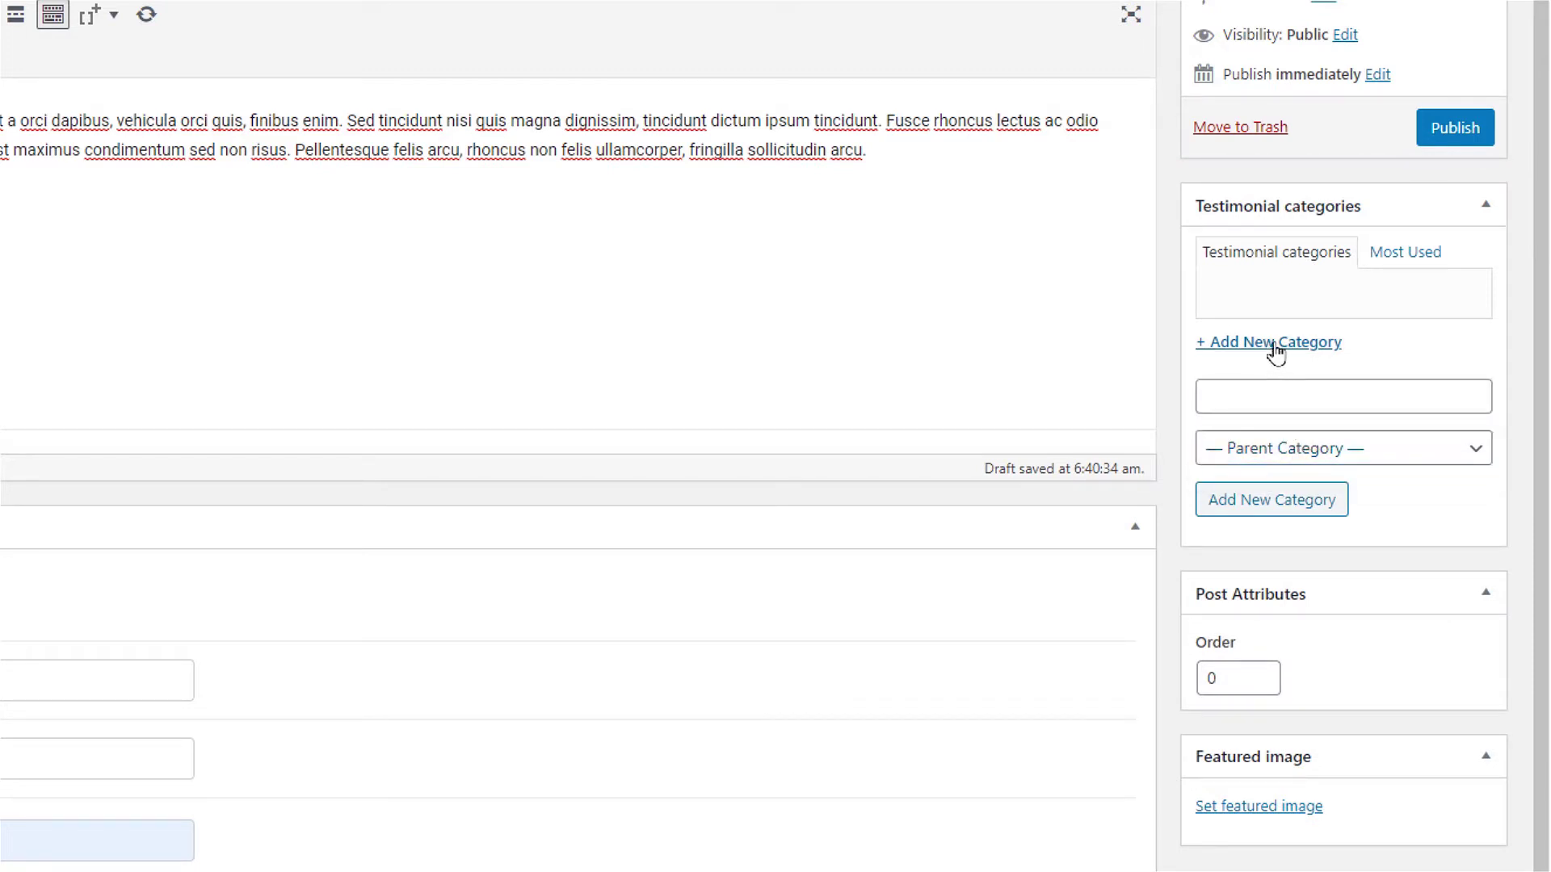
pyautogui.click(1273, 344)
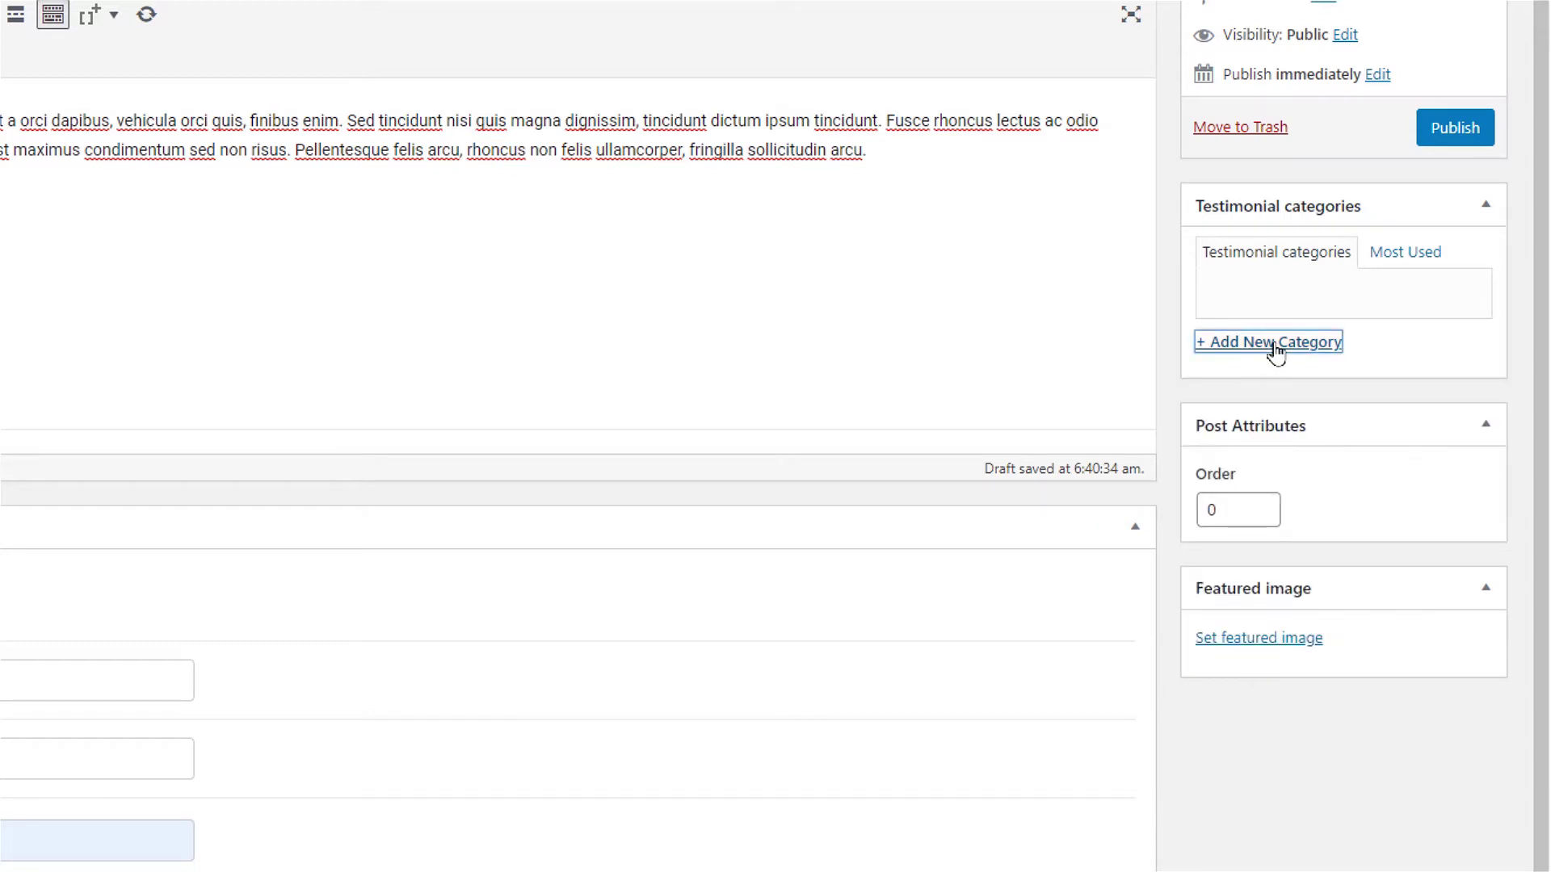
pyautogui.click(1162, 389)
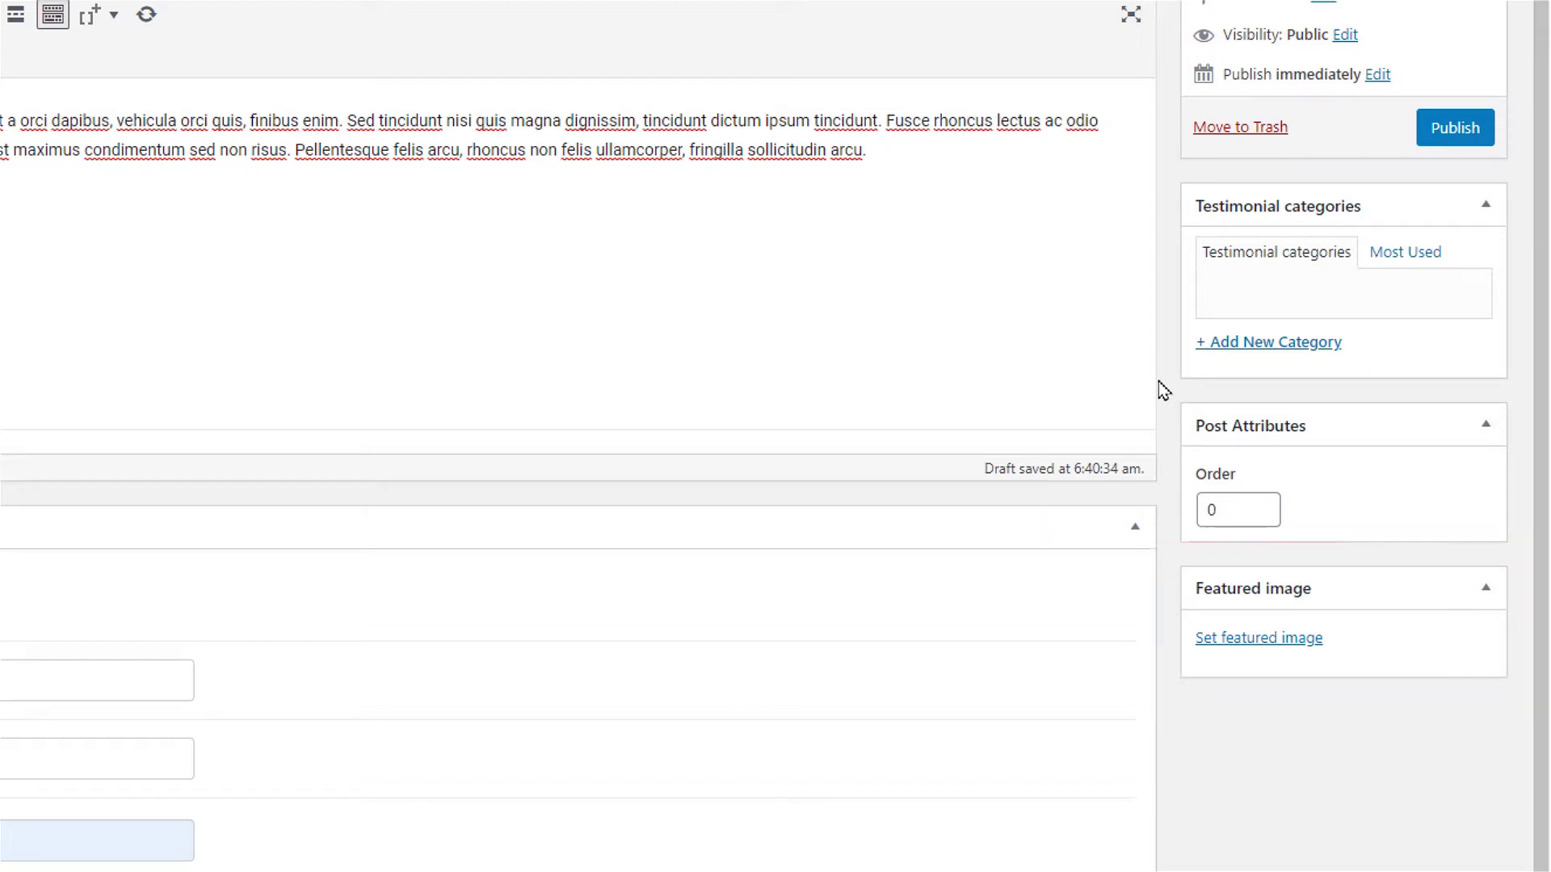
# - Set the woman's portrait from the Media Library as featured image and publish Testimonial #3
pyautogui.click(1228, 640)
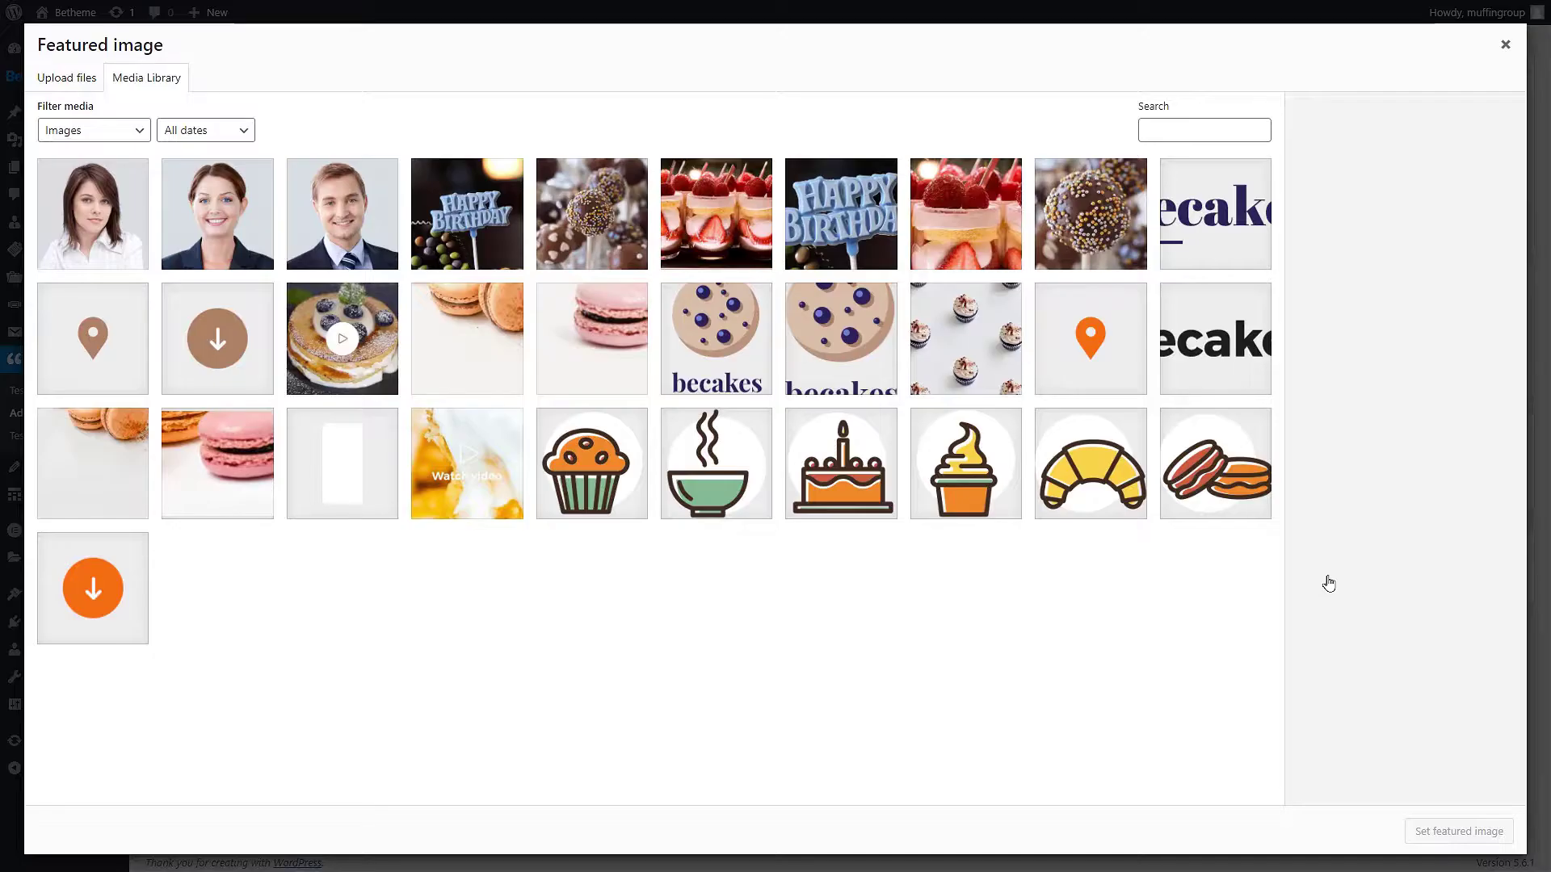
pyautogui.click(95, 214)
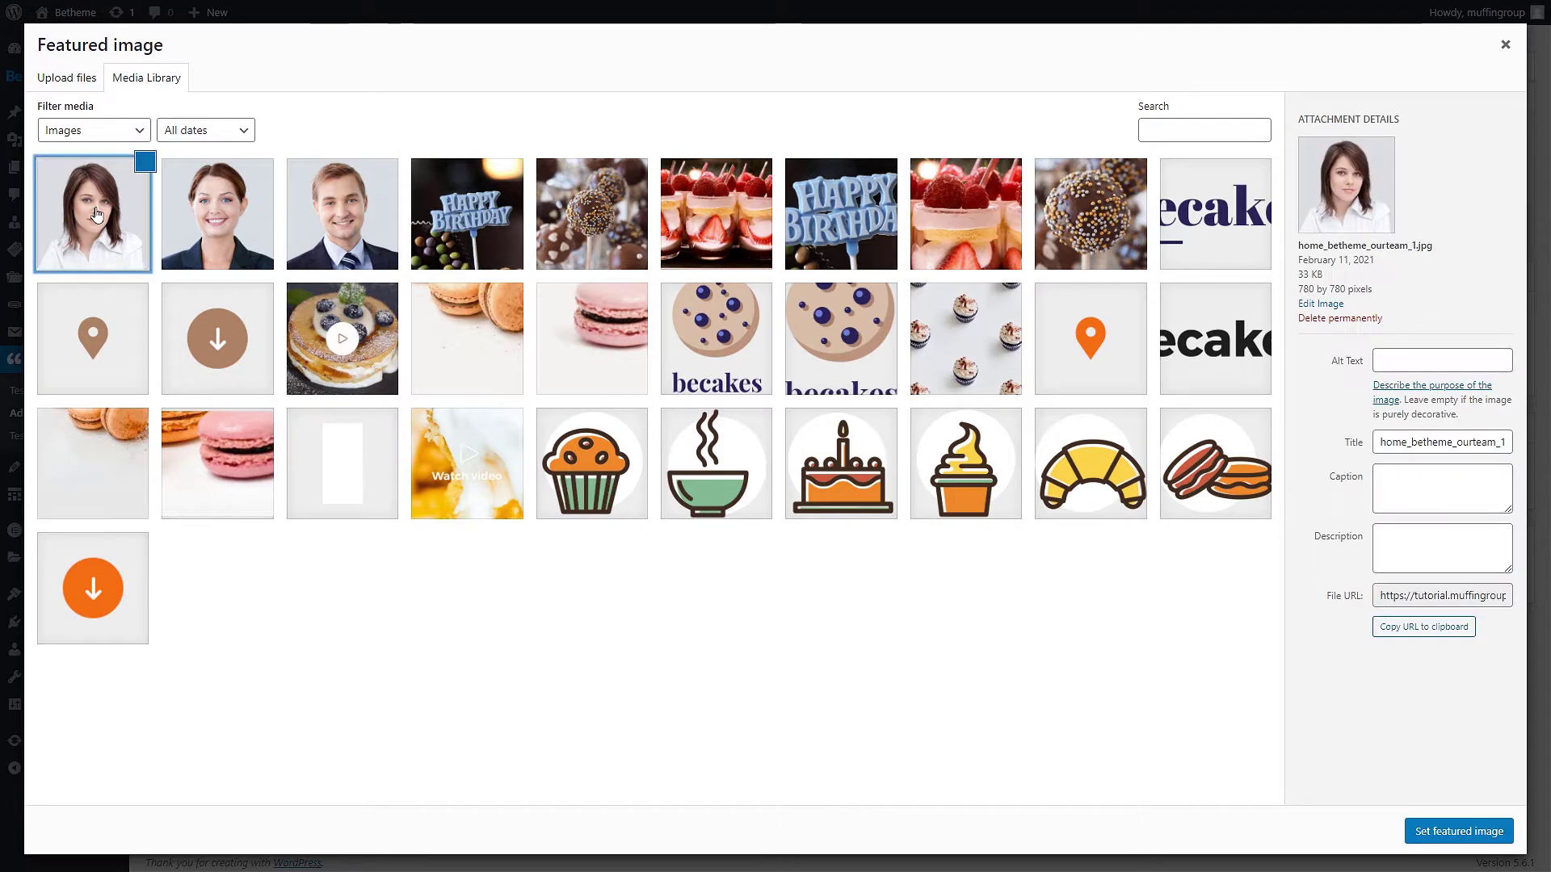
pyautogui.click(1430, 833)
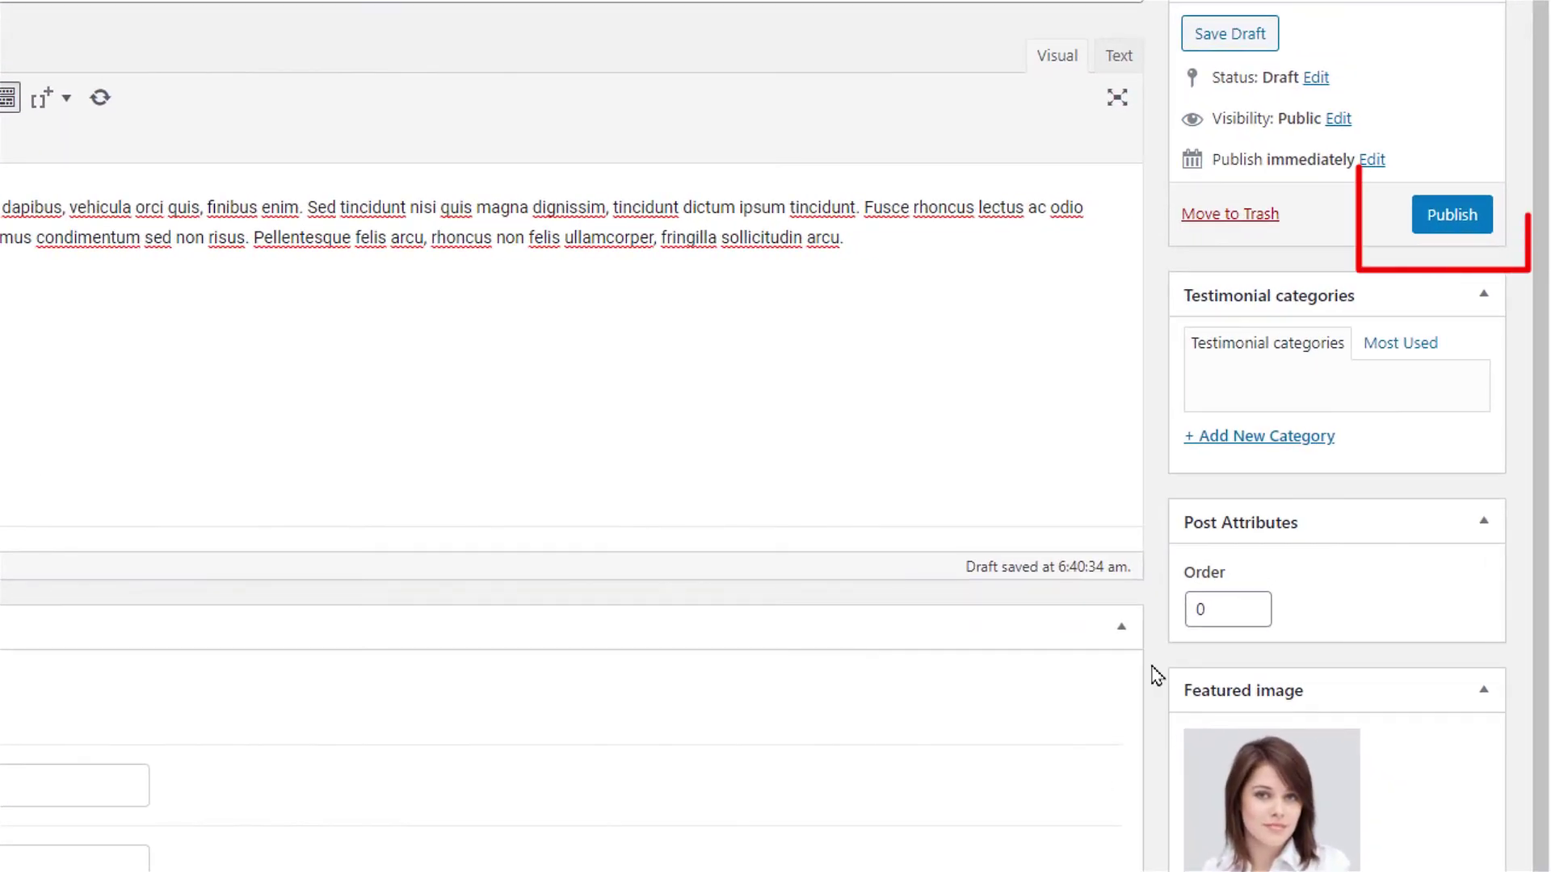
pyautogui.click(1450, 217)
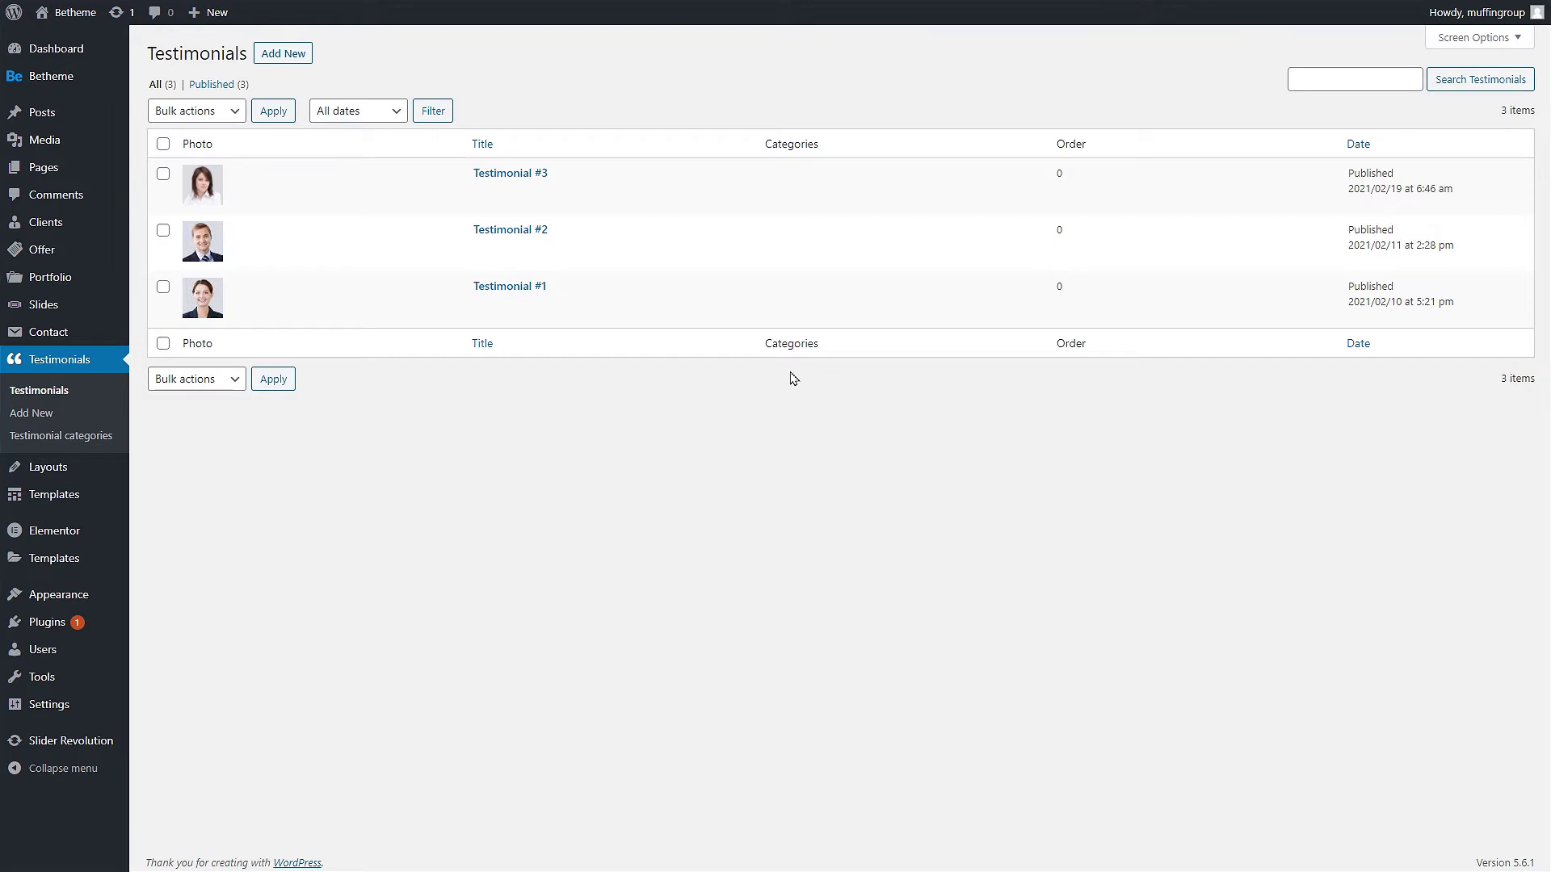
# - Edit the Home — Front Page and add an item to the empty row under Testimonials
pyautogui.click(66, 179)
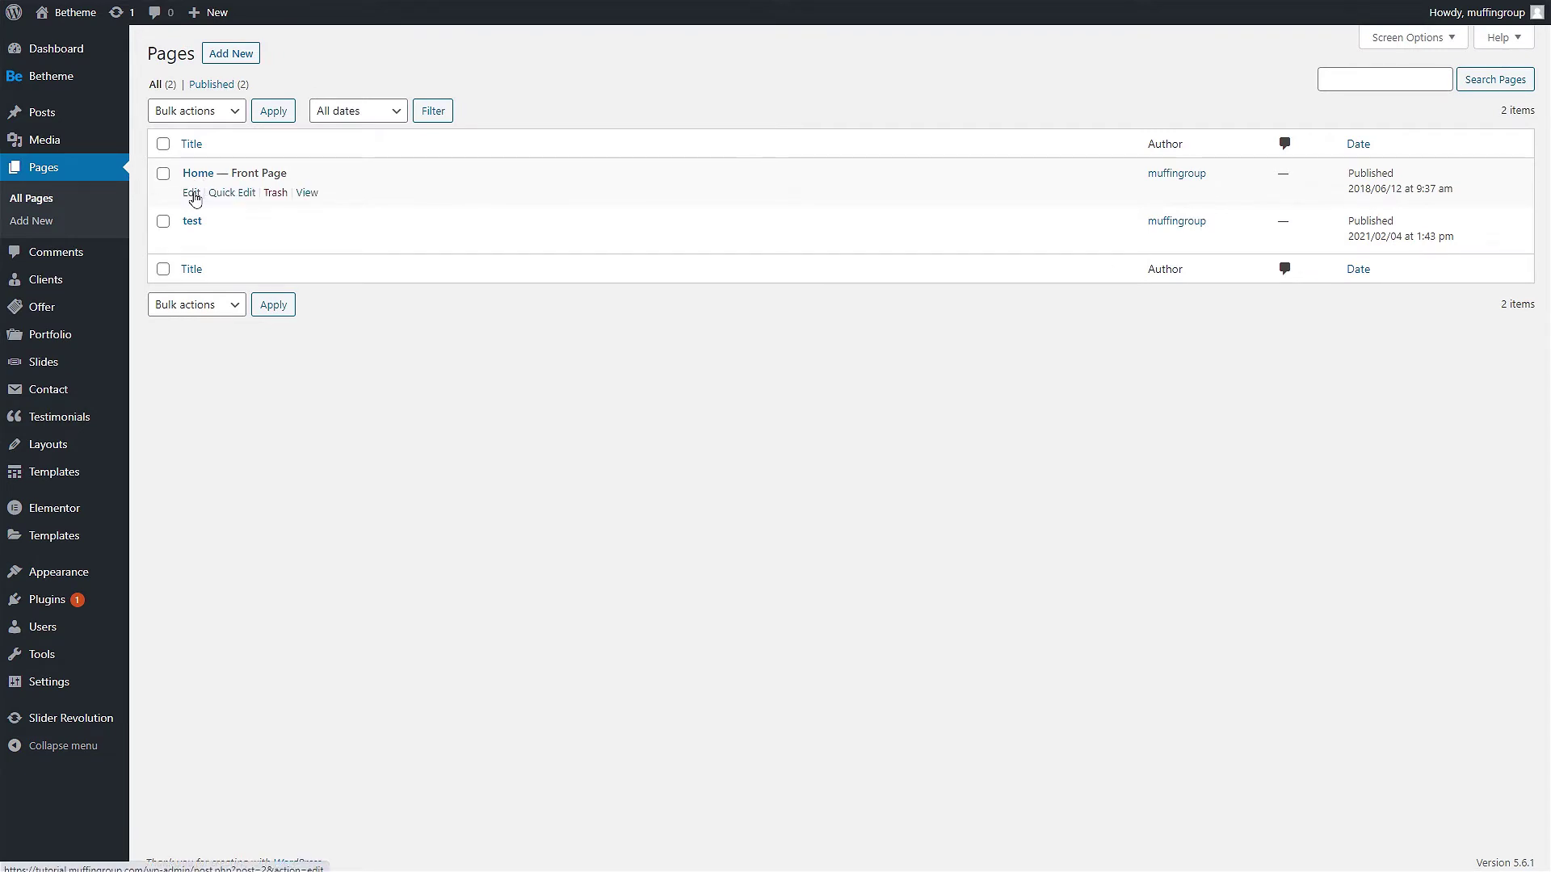
pyautogui.click(191, 193)
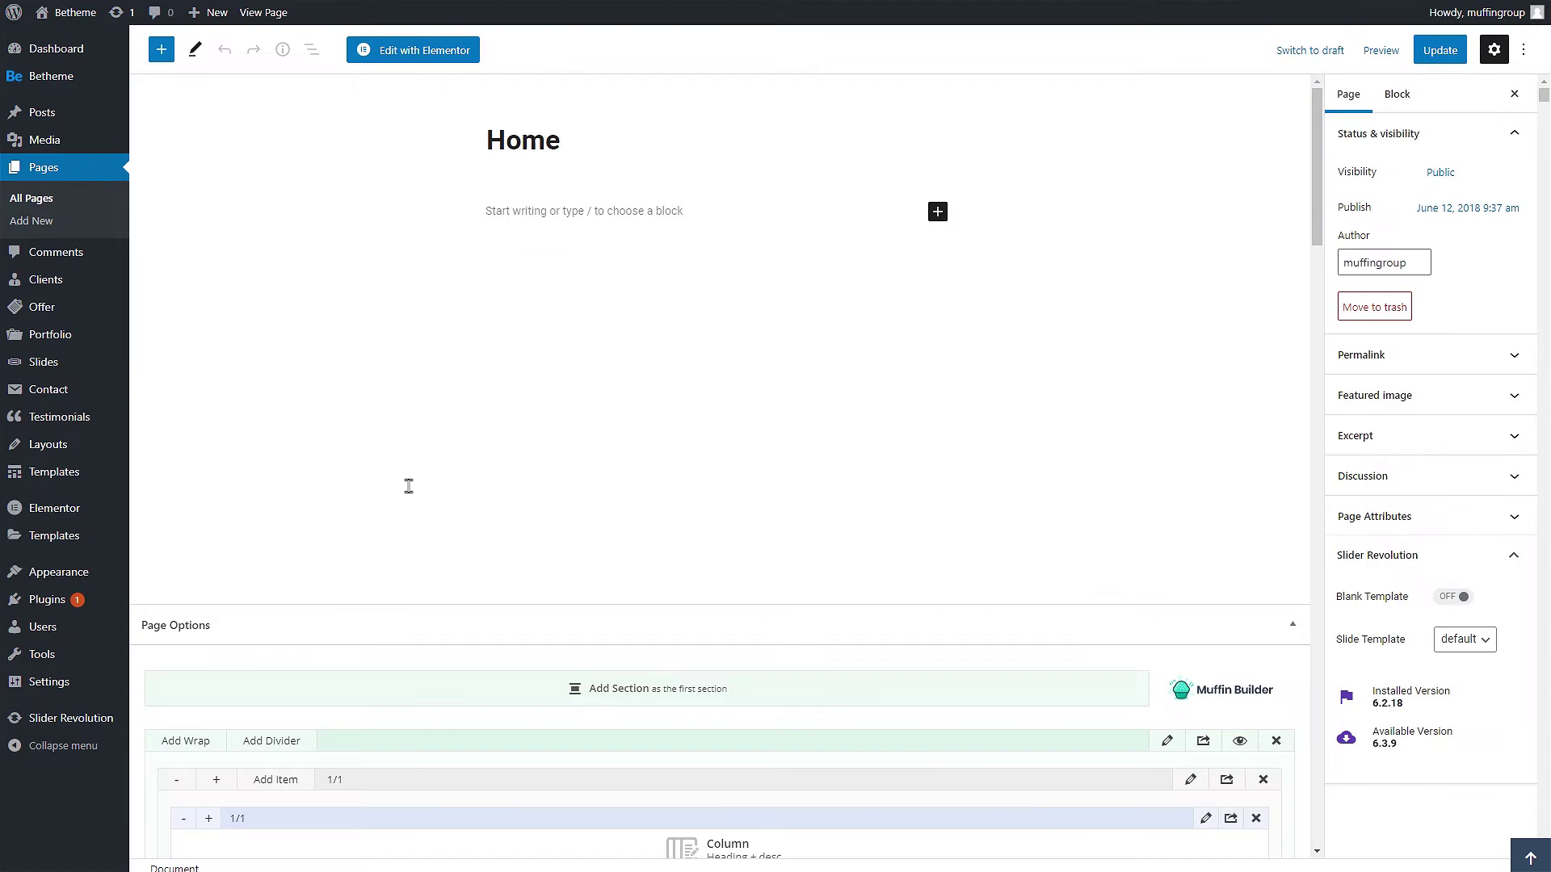
pyautogui.scroll(-8, 475, 512)
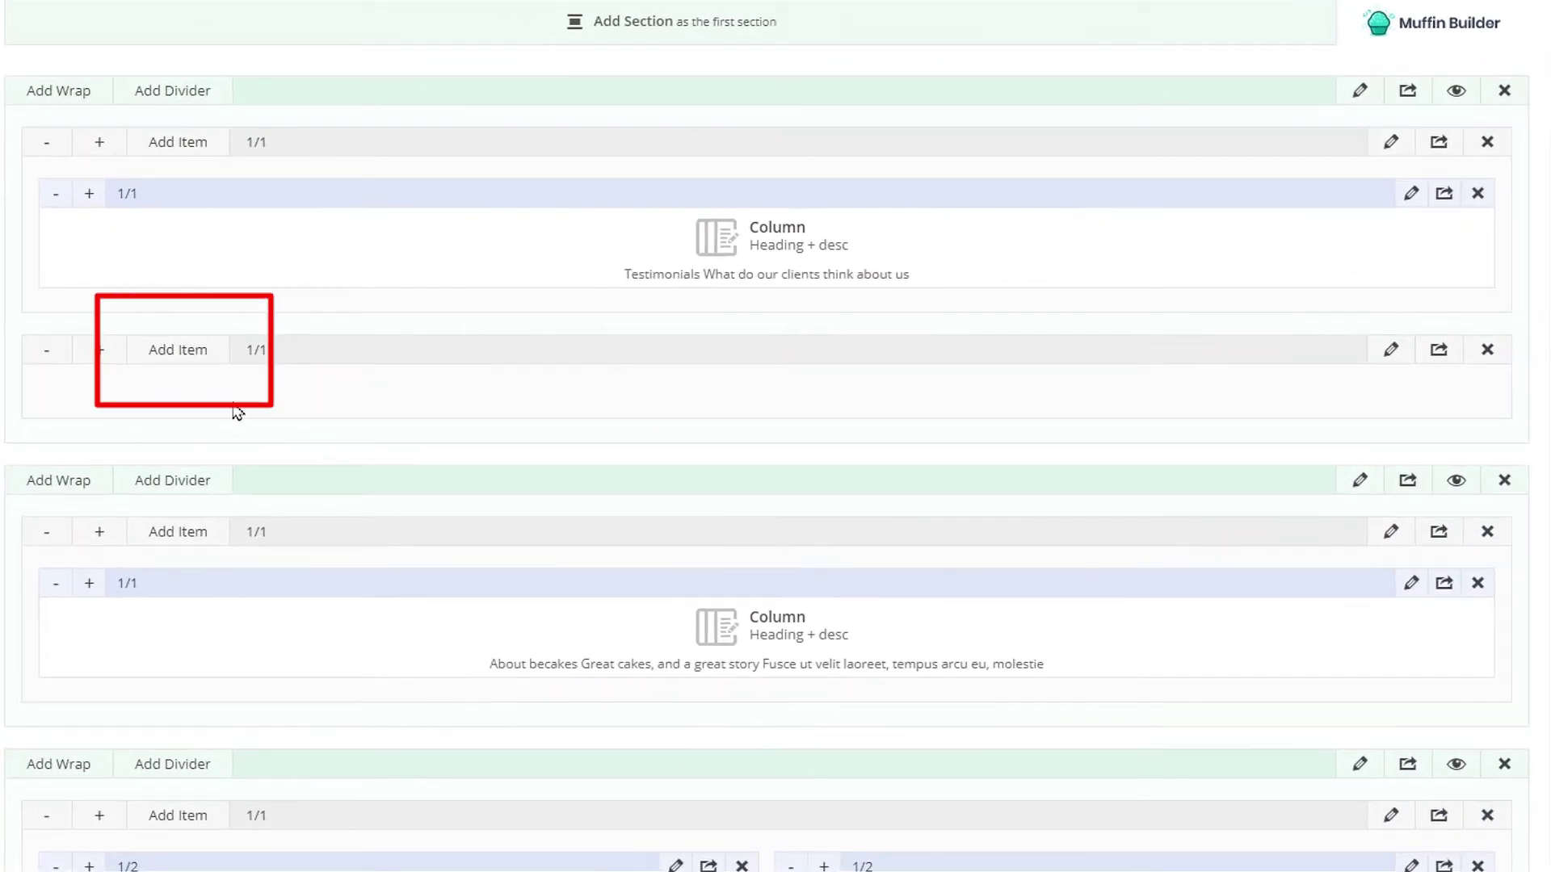
pyautogui.click(176, 355)
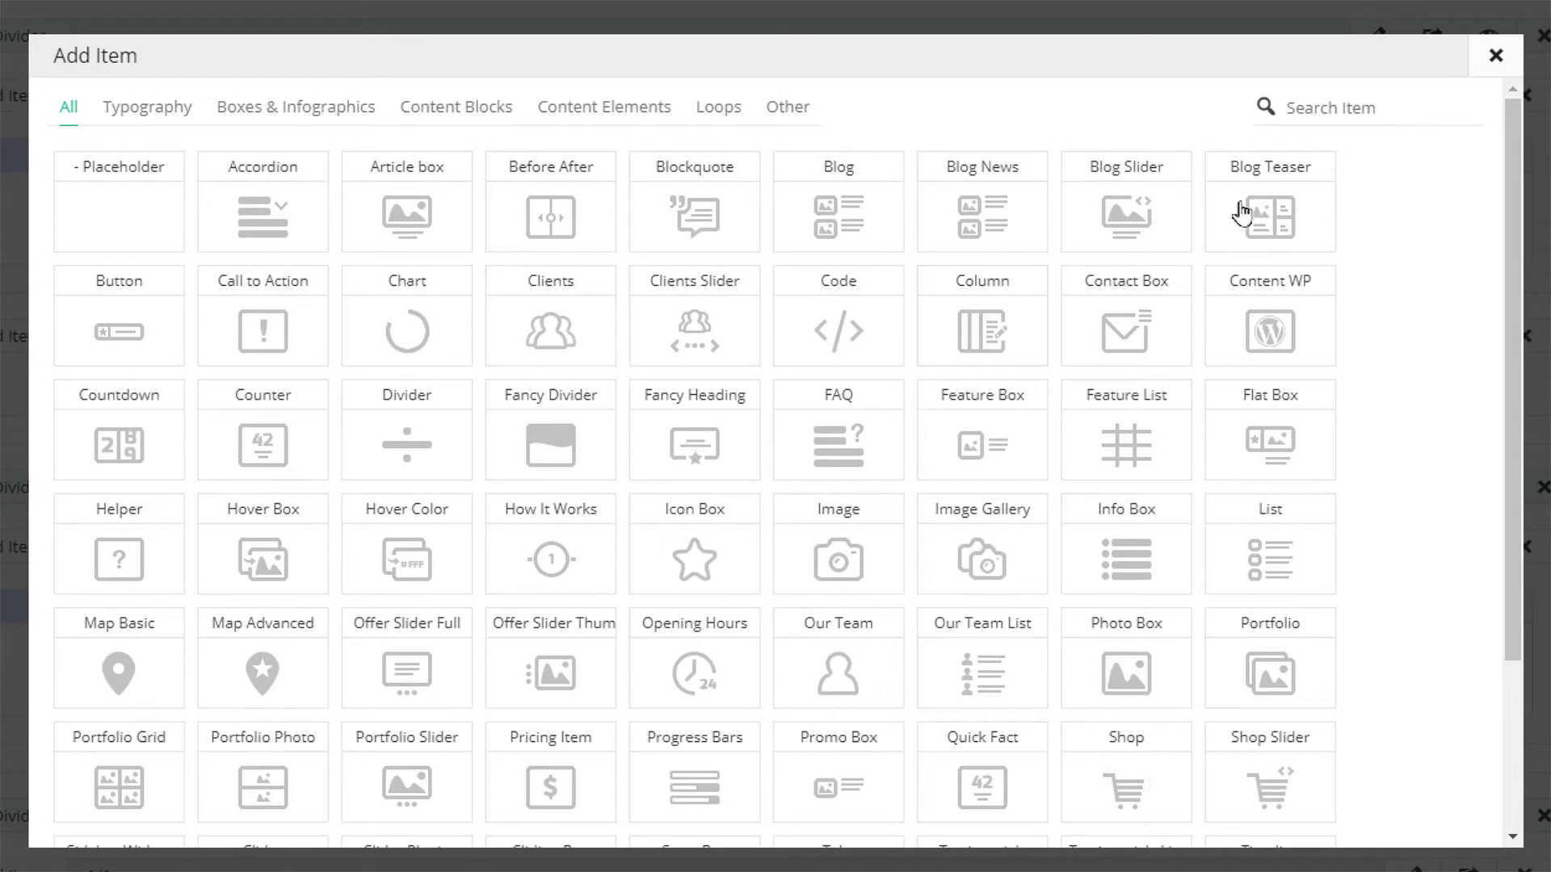
# - Search the element picker for 'testimonial' and insert the Testimonials element into the row
pyautogui.click(1395, 110)
pyautogui.write('testimonial')
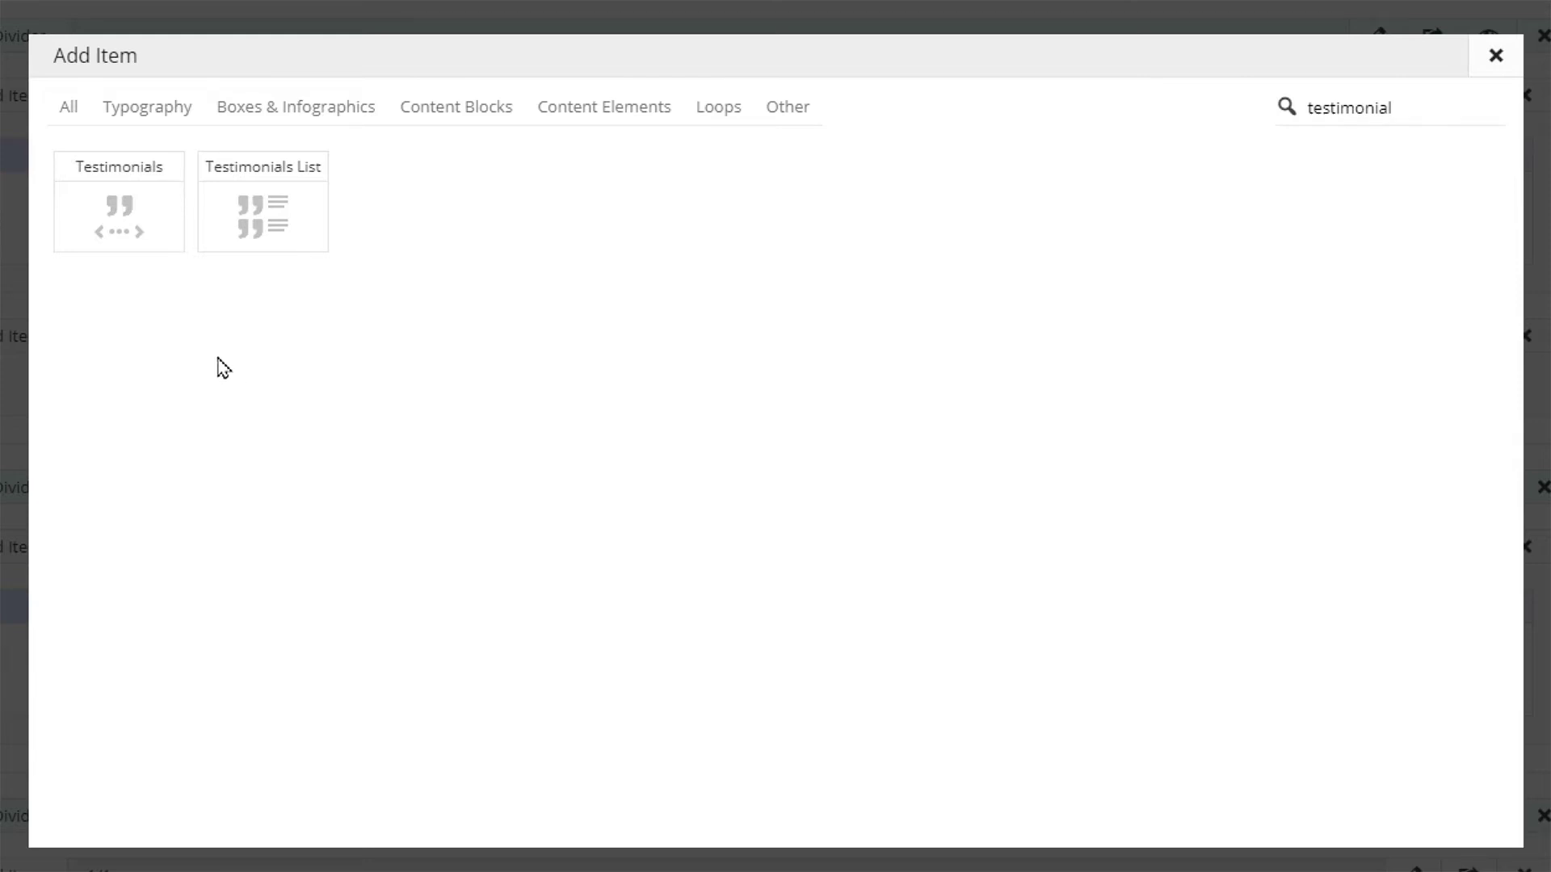
pyautogui.click(130, 215)
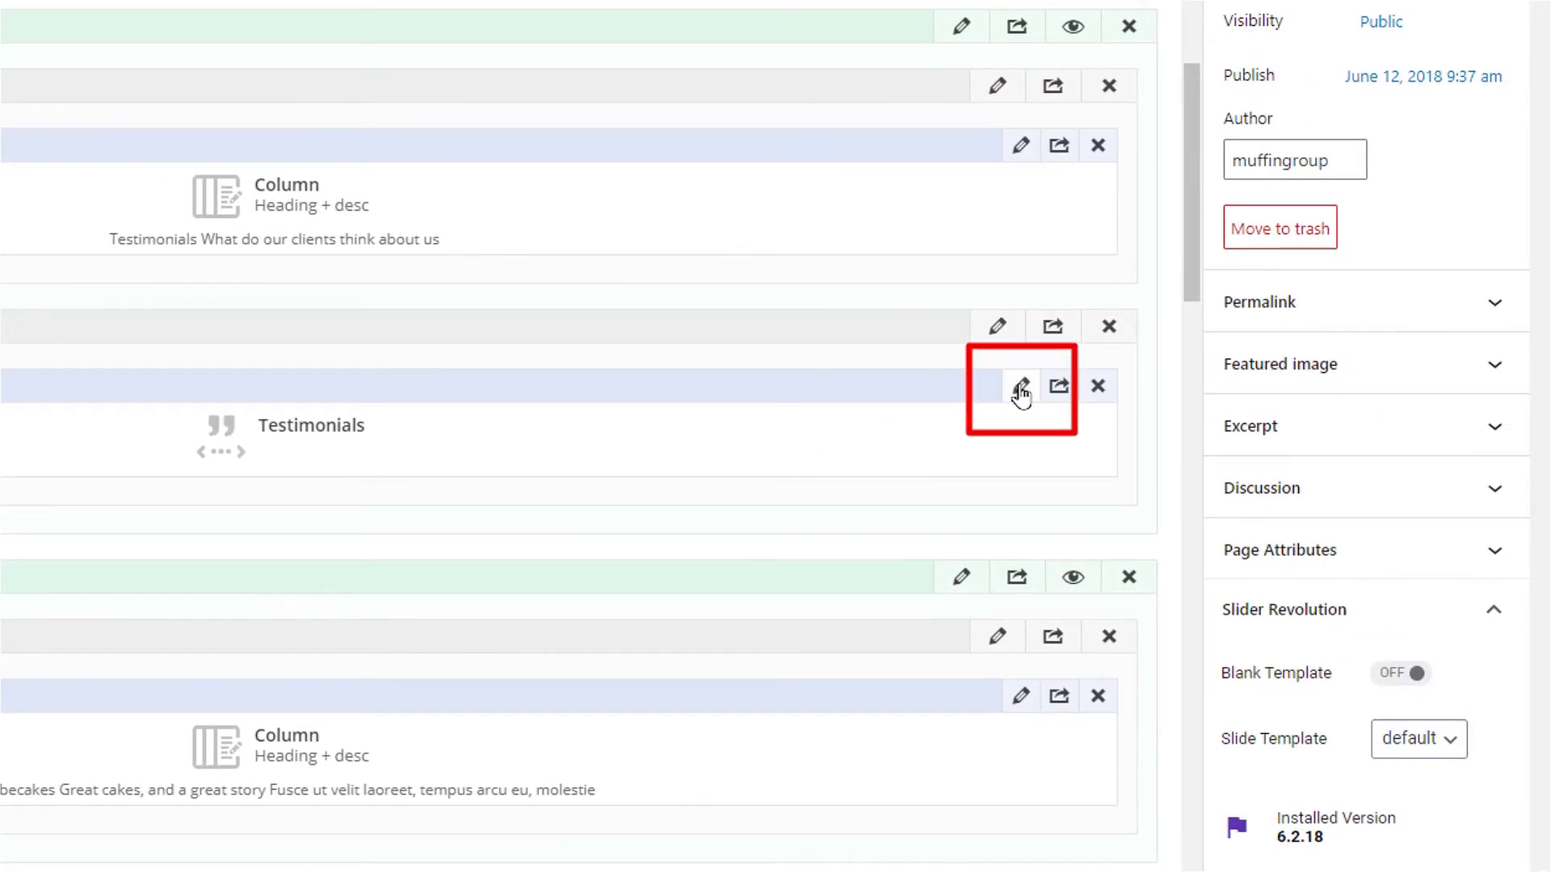
pyautogui.click(1019, 389)
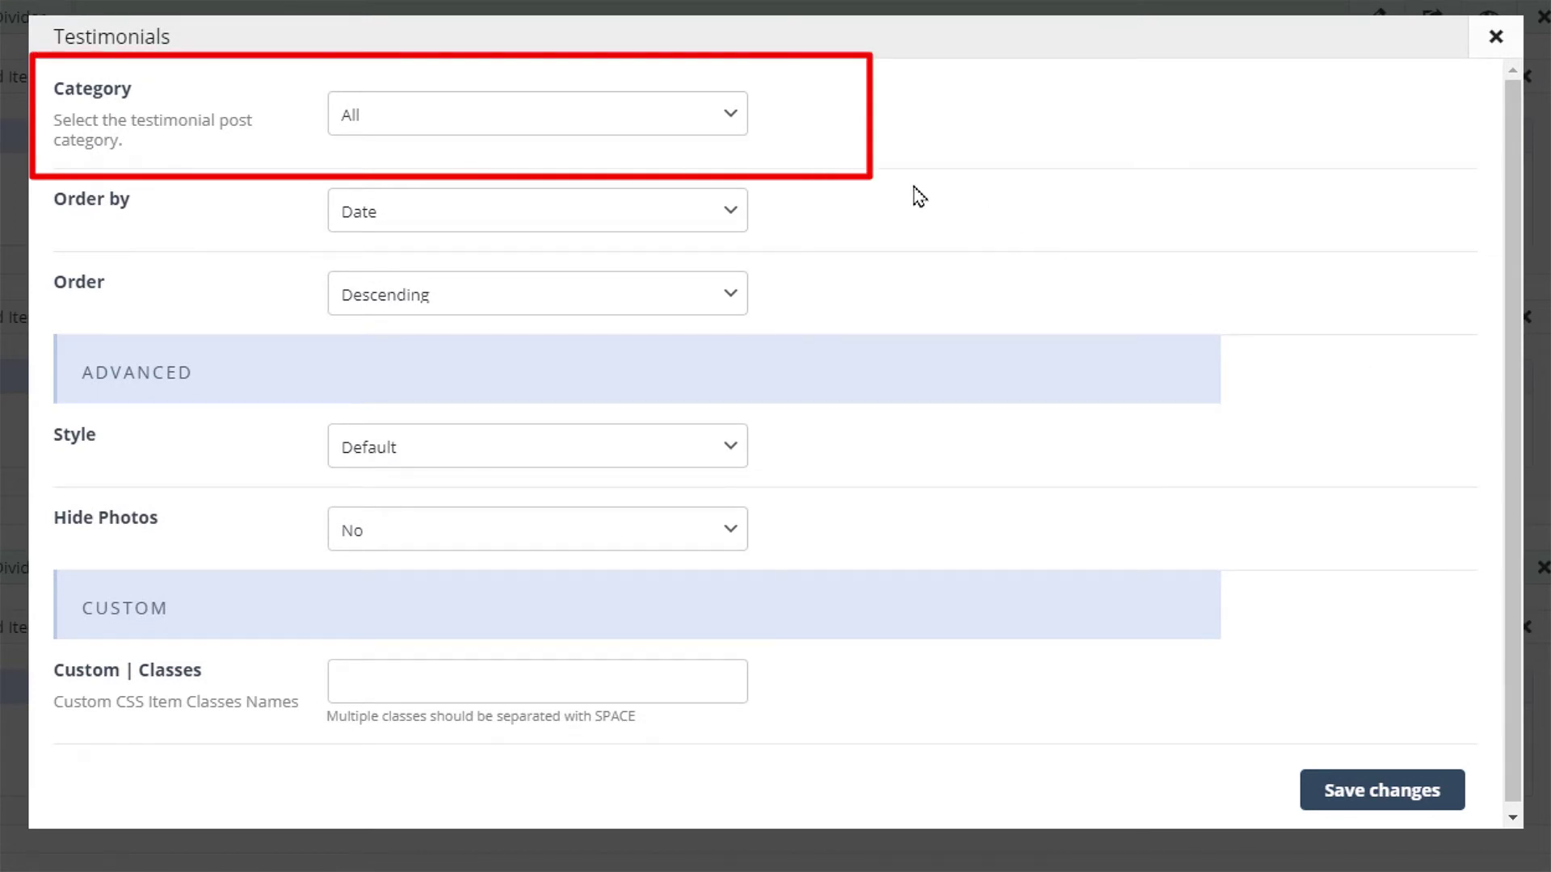
pyautogui.click(736, 121)
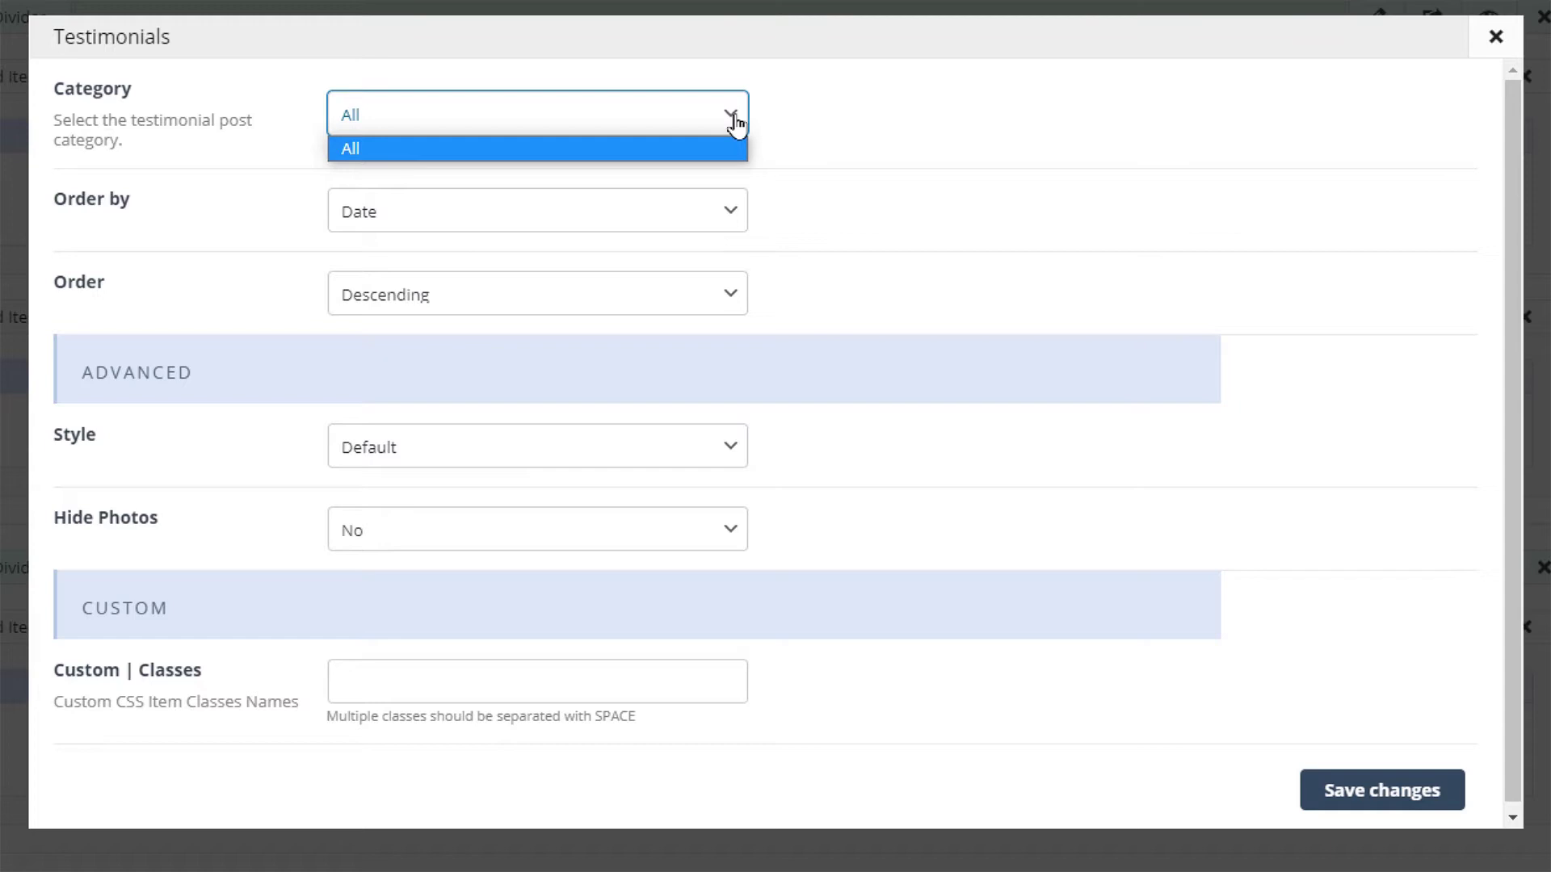
pyautogui.click(736, 121)
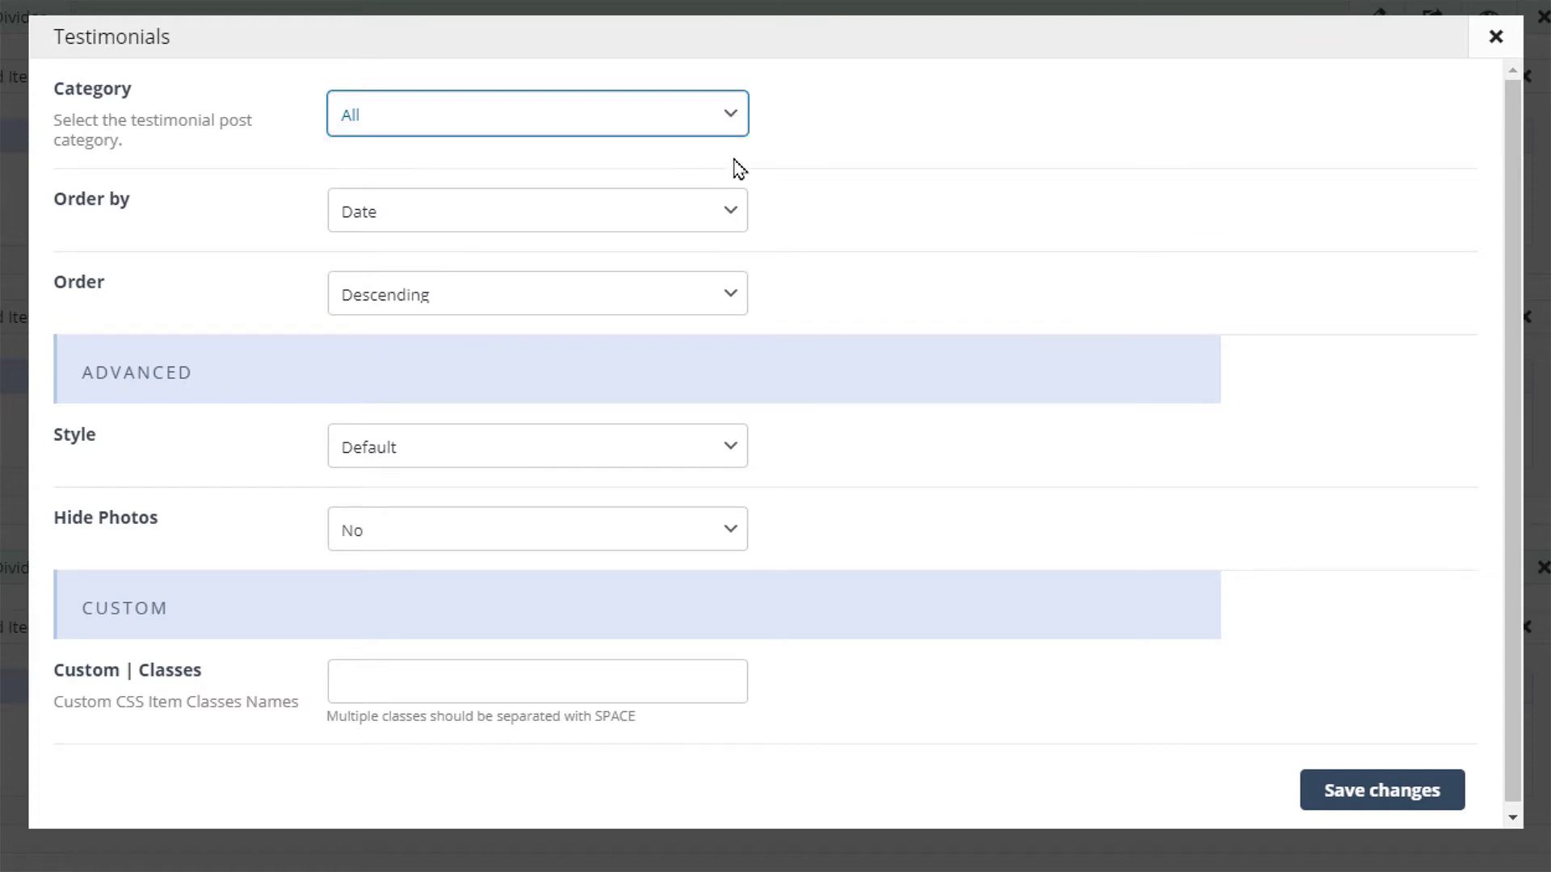
pyautogui.click(736, 217)
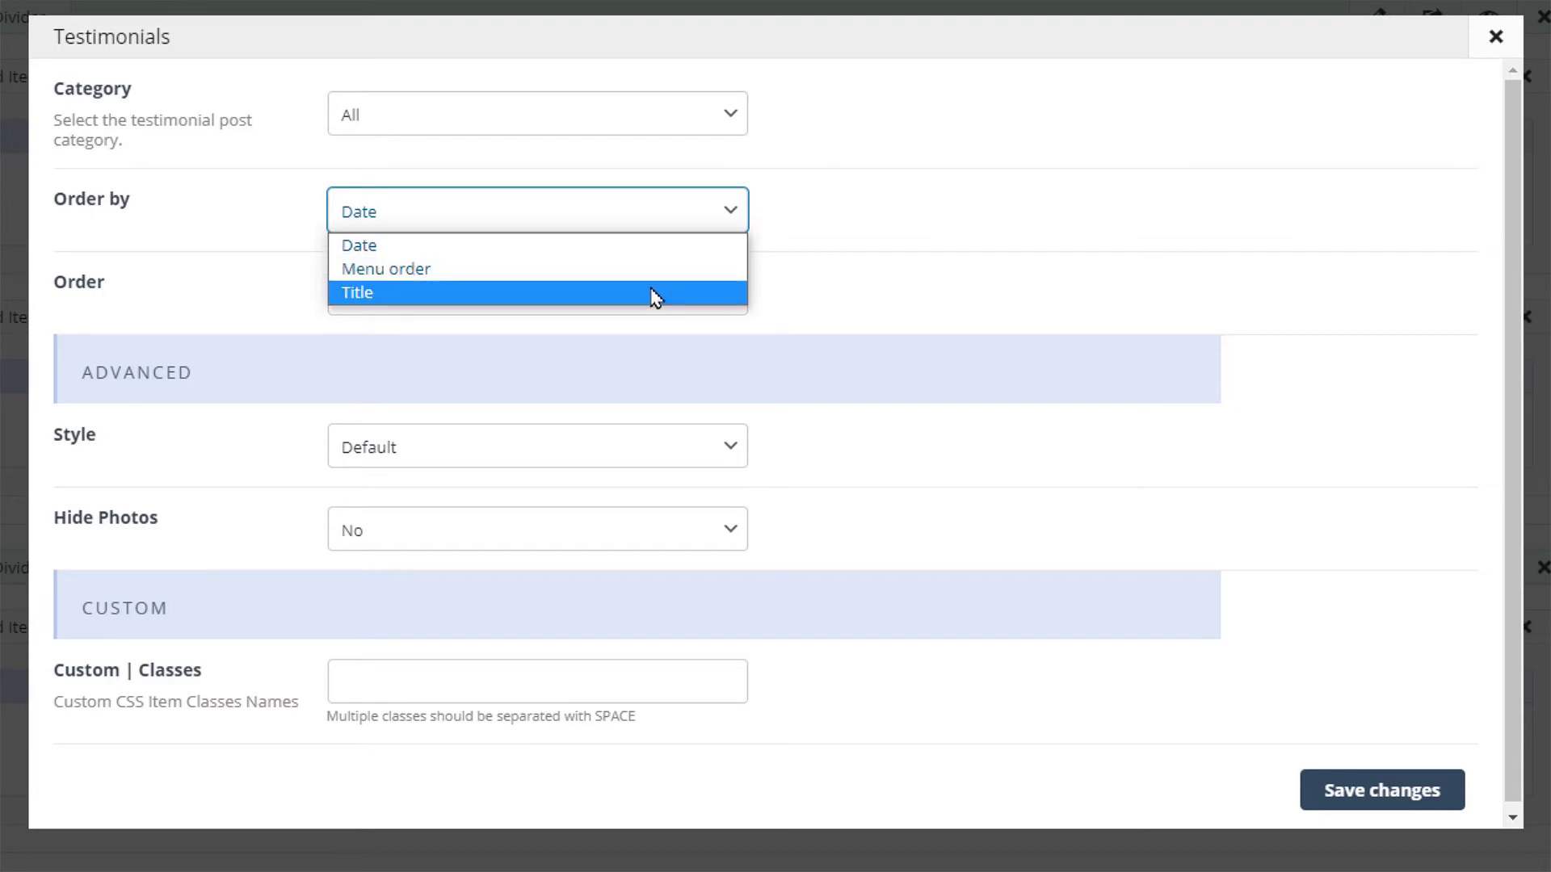
pyautogui.press('Escape')
pyautogui.click(729, 299)
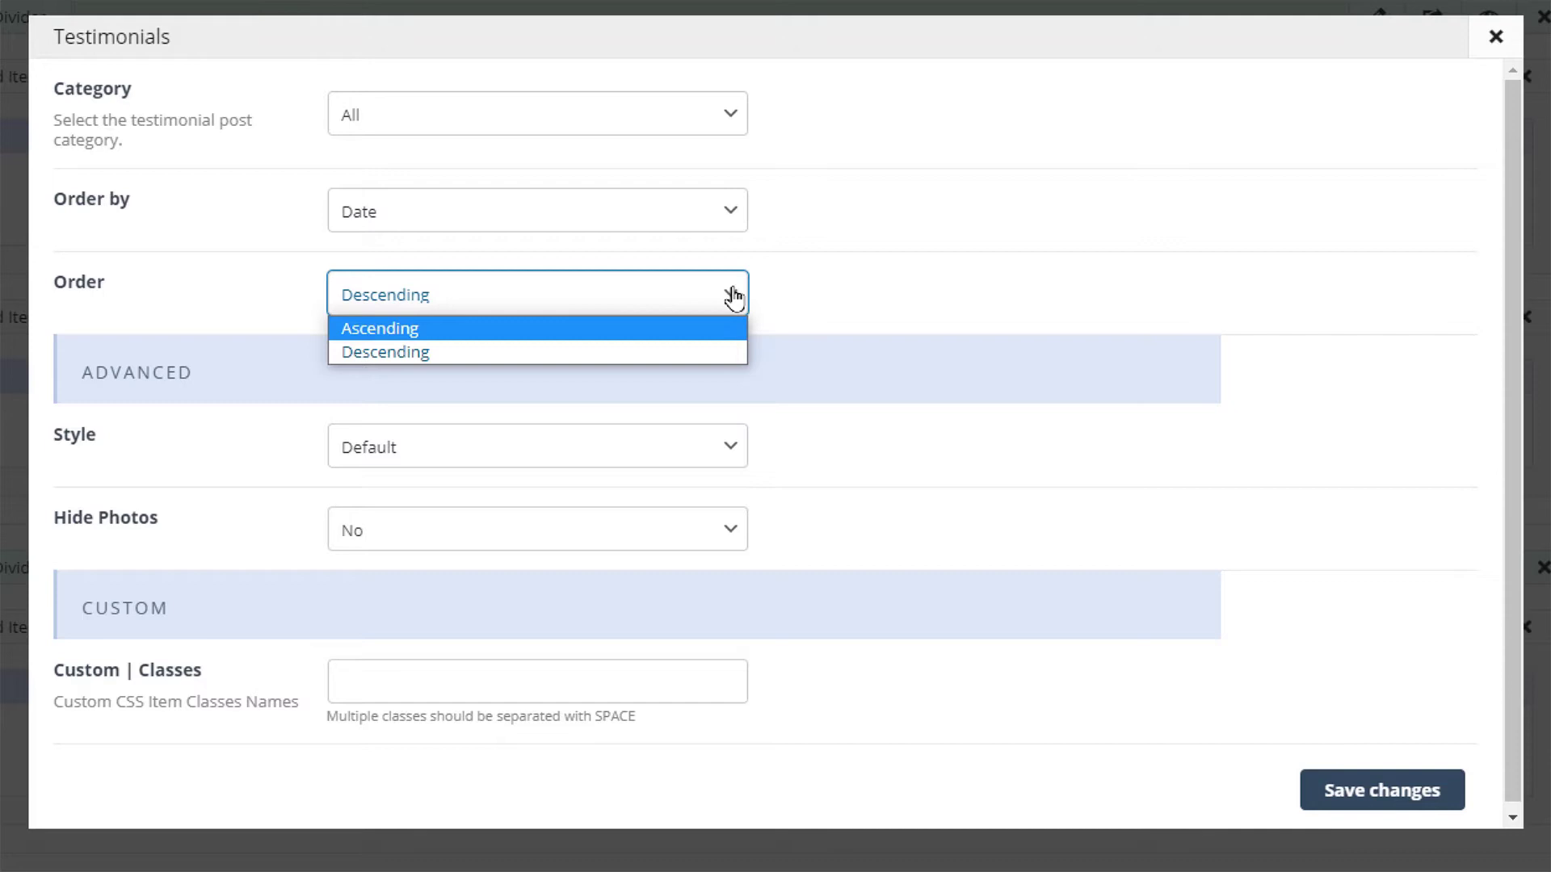
pyautogui.click(730, 294)
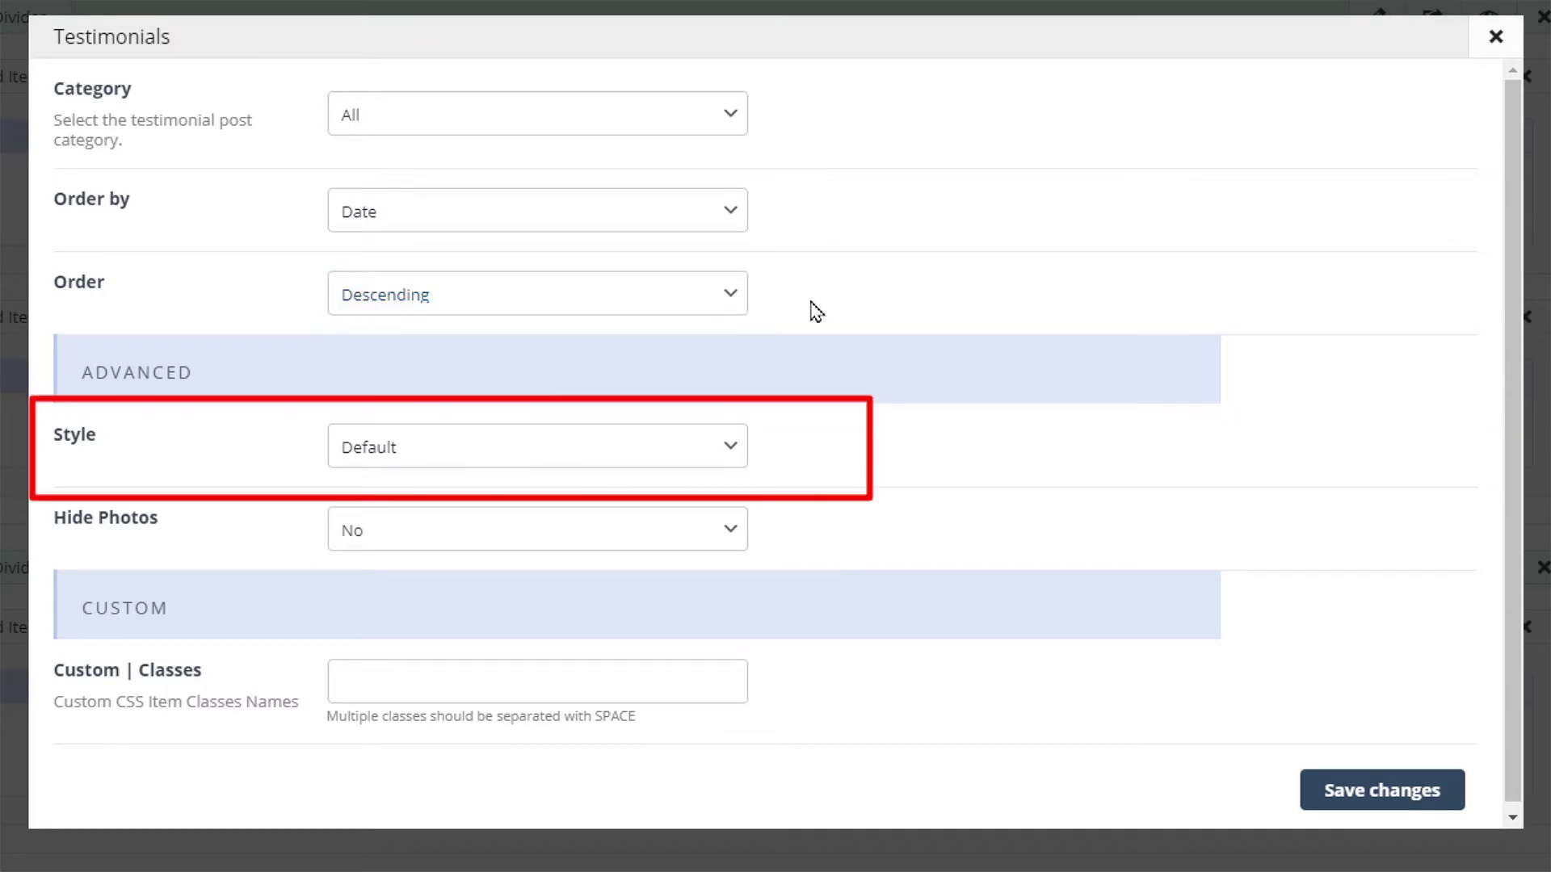
pyautogui.click(728, 447)
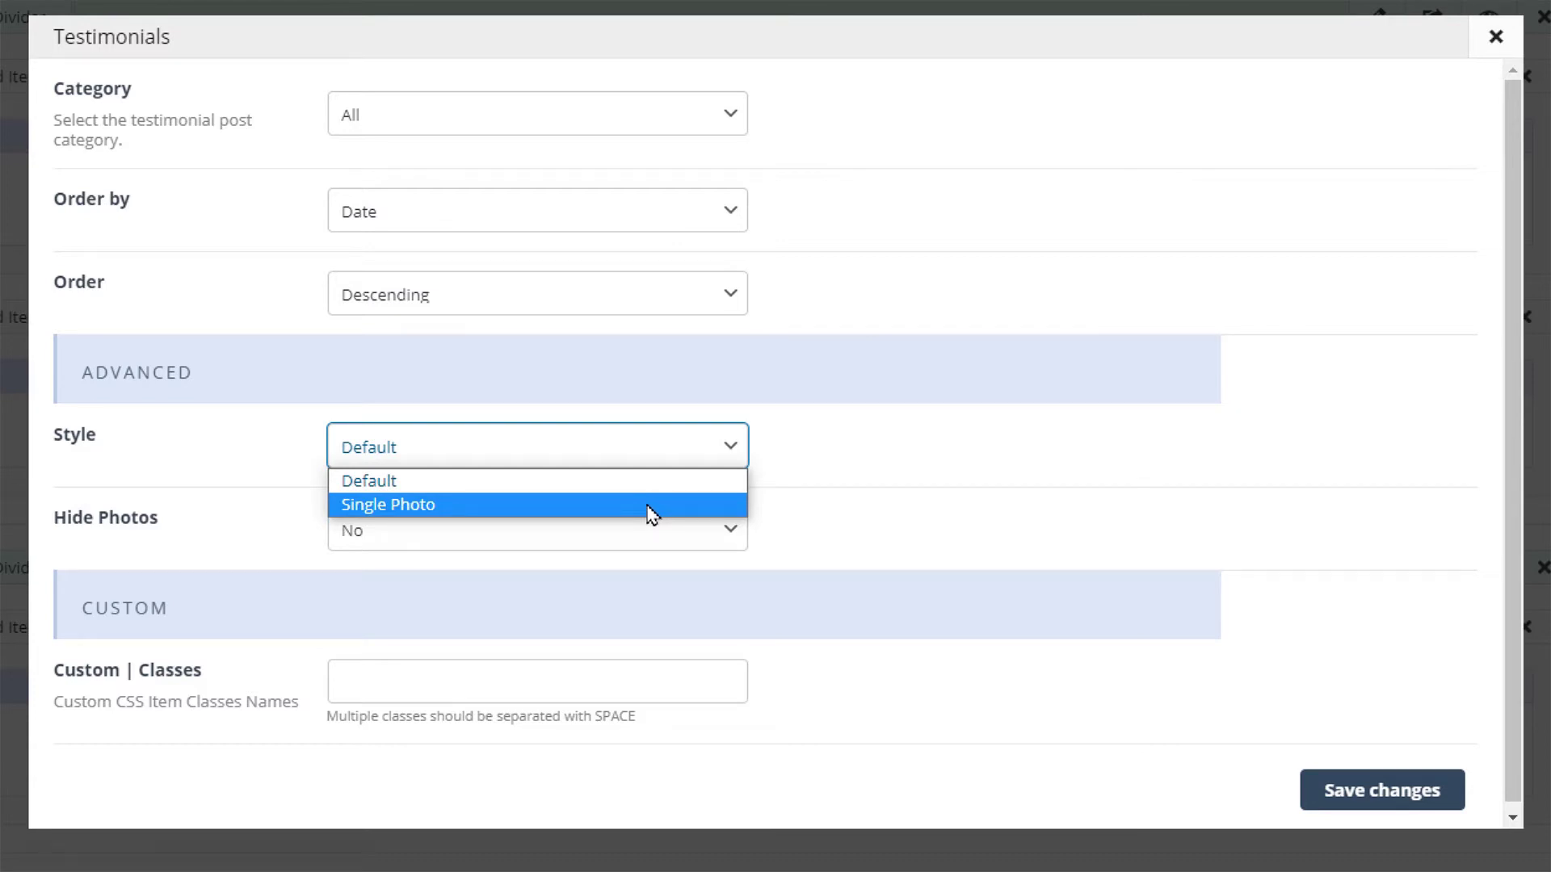
pyautogui.click(790, 483)
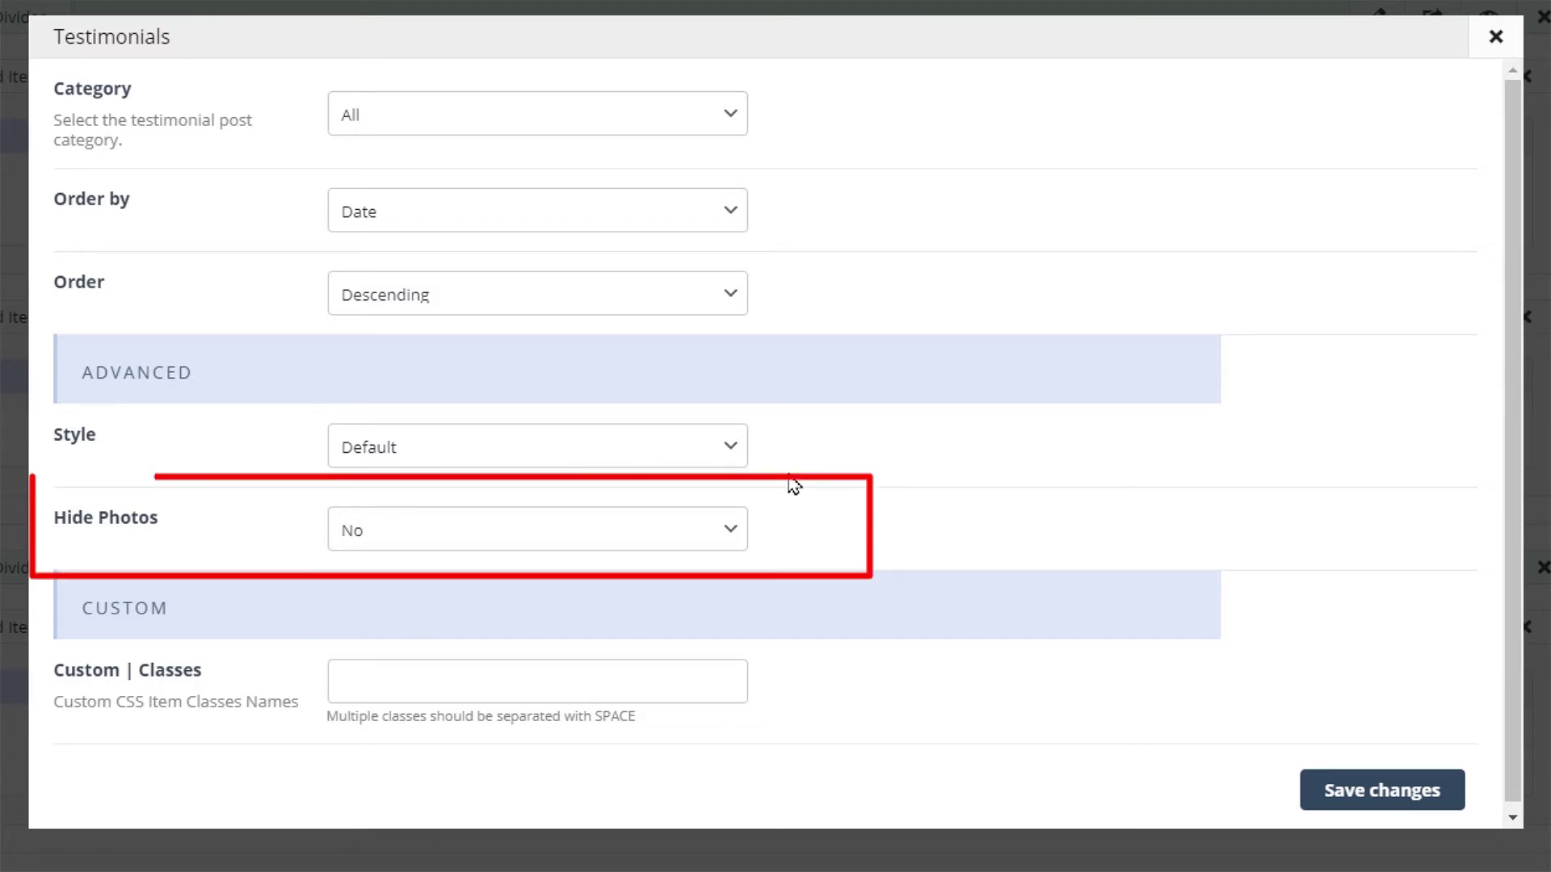
pyautogui.click(735, 537)
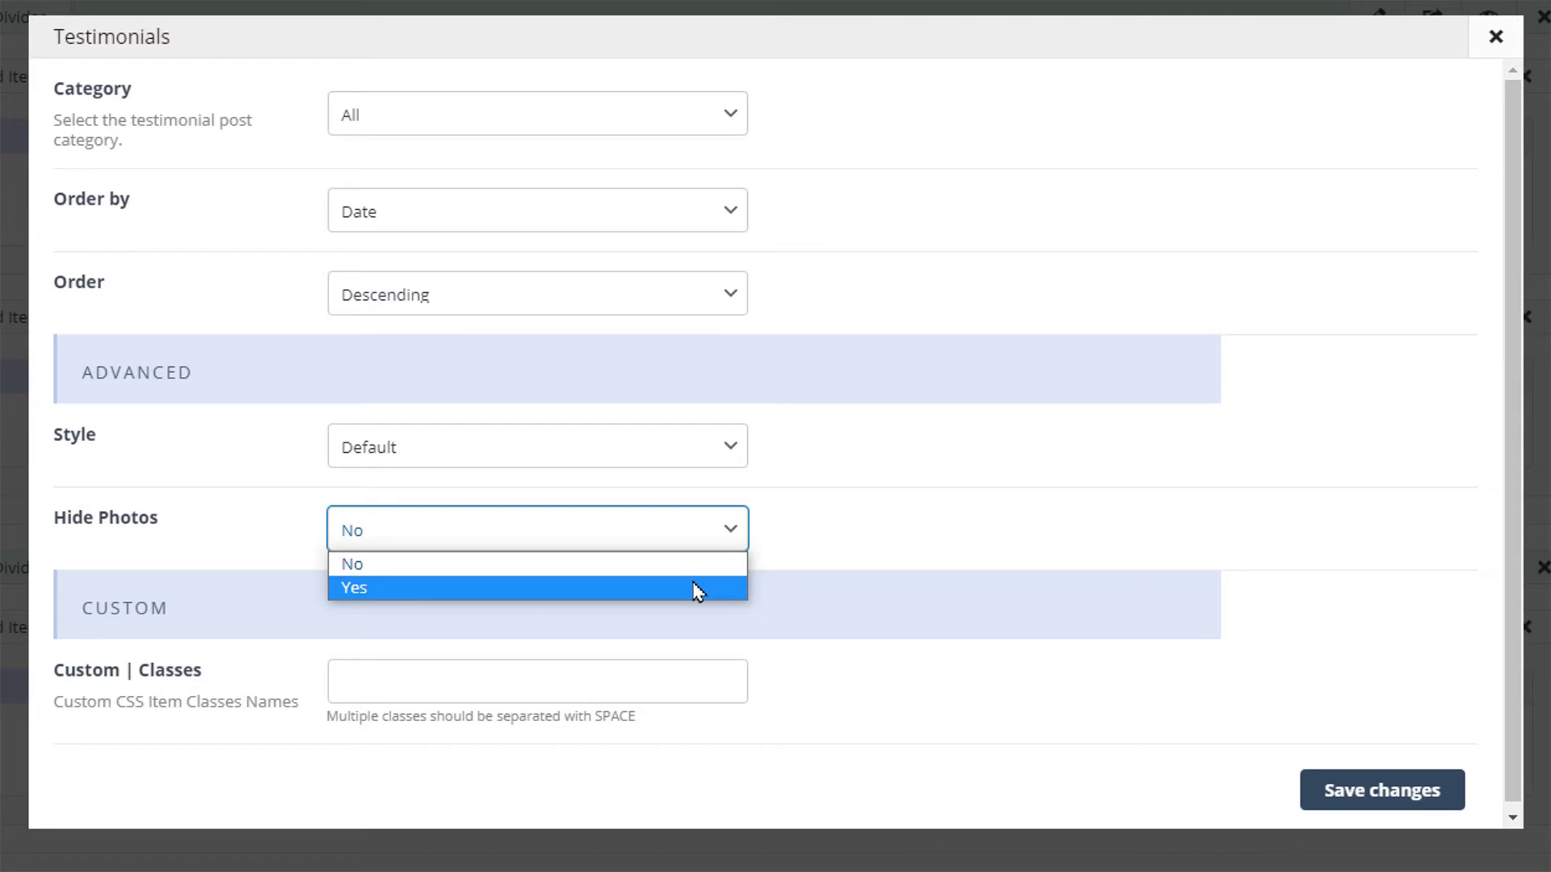
pyautogui.click(798, 526)
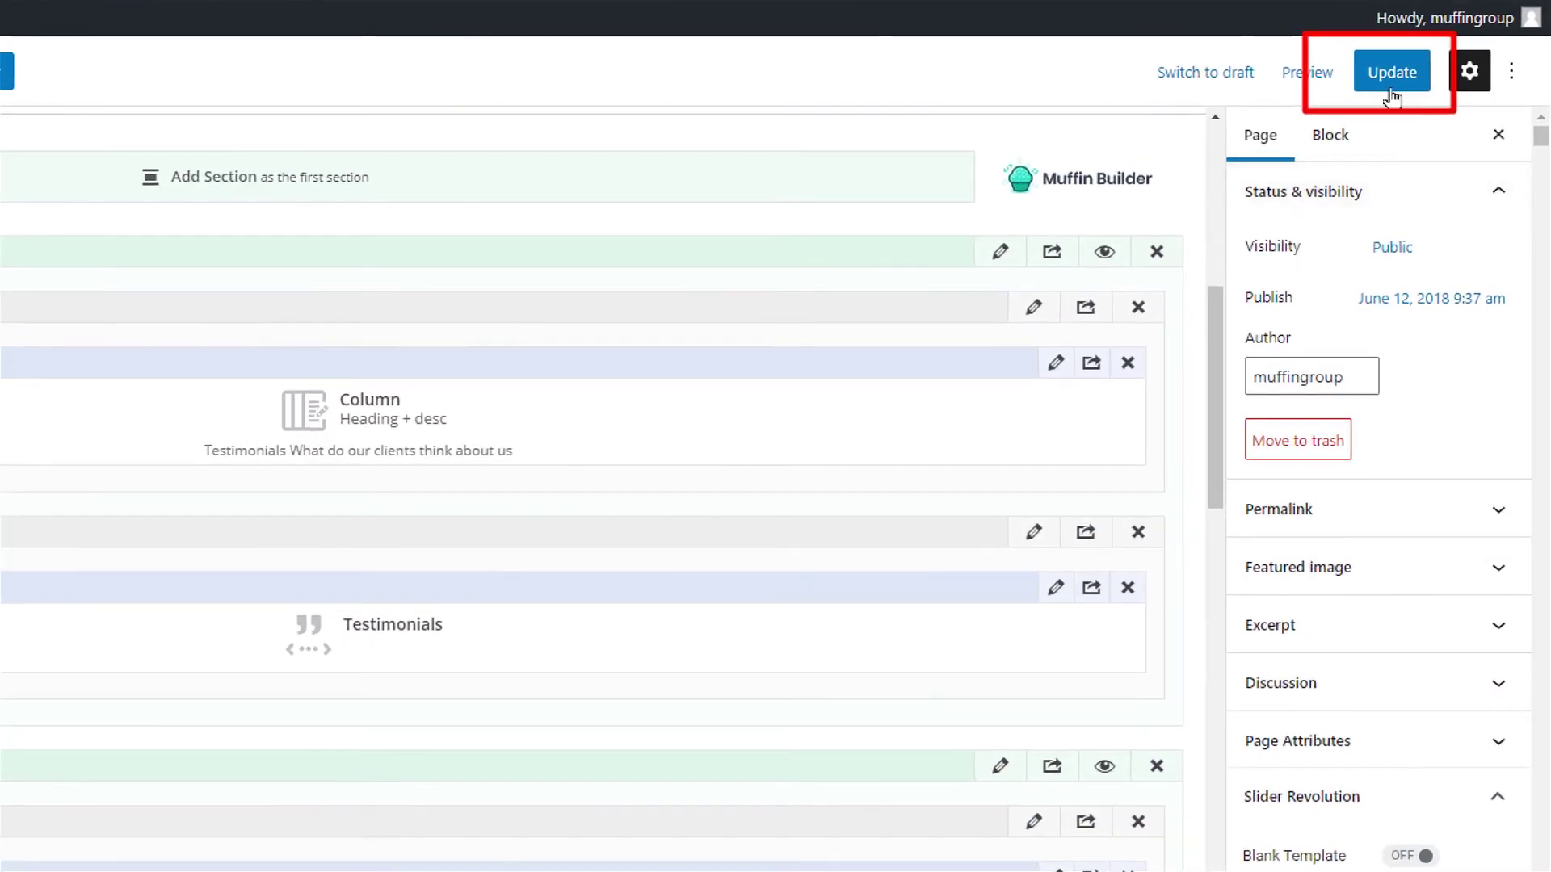
# - Update the page, then browse all three testimonials on the live slider using its arrow and avatars
pyautogui.click(1437, 54)
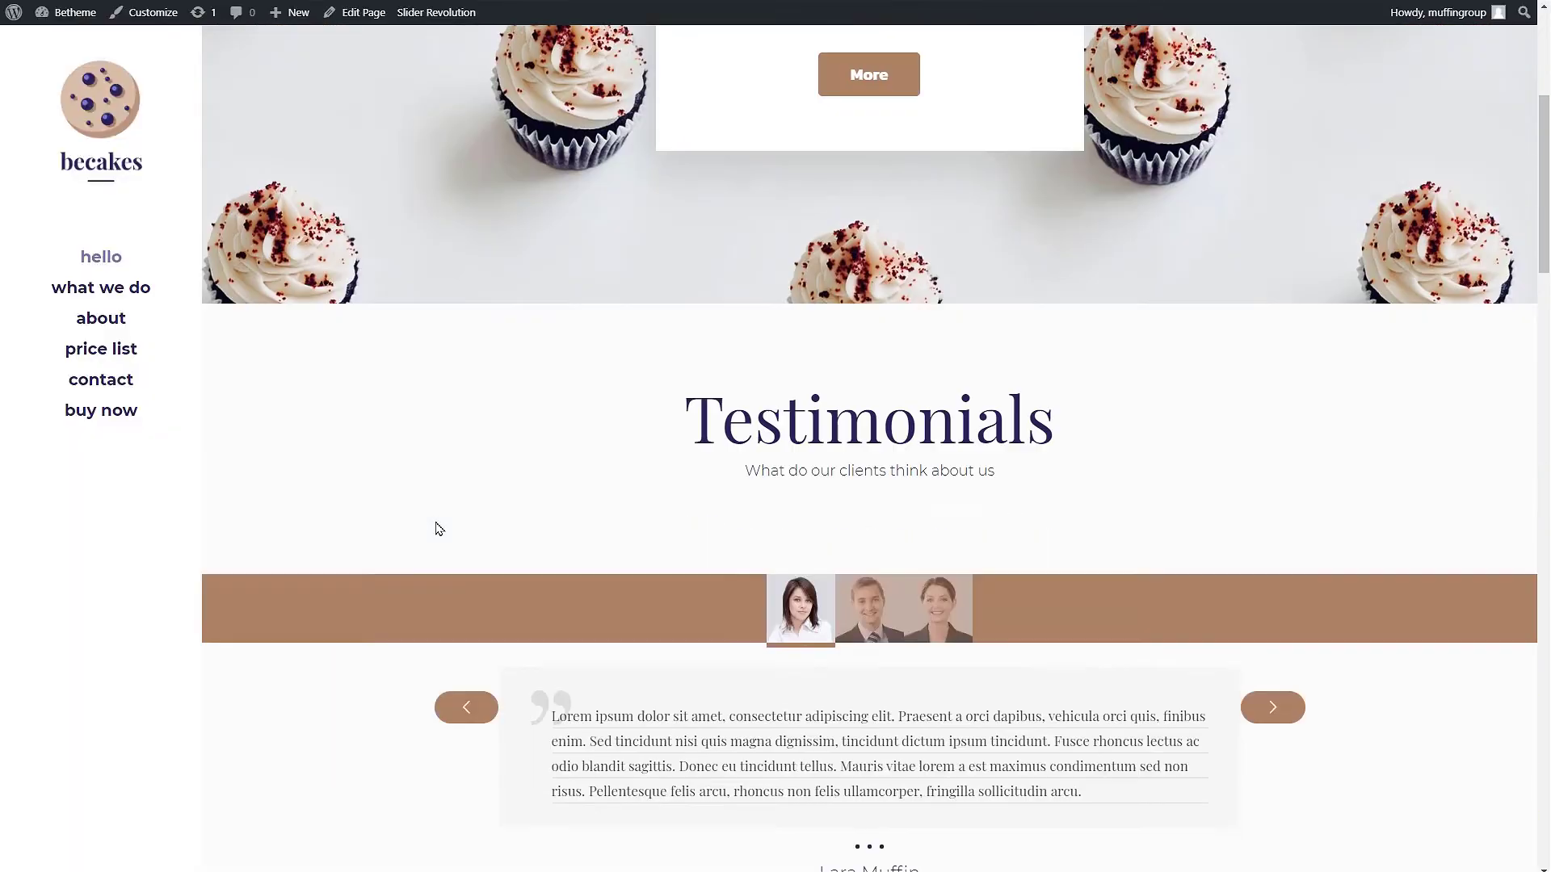
pyautogui.scroll(-3, 432, 529)
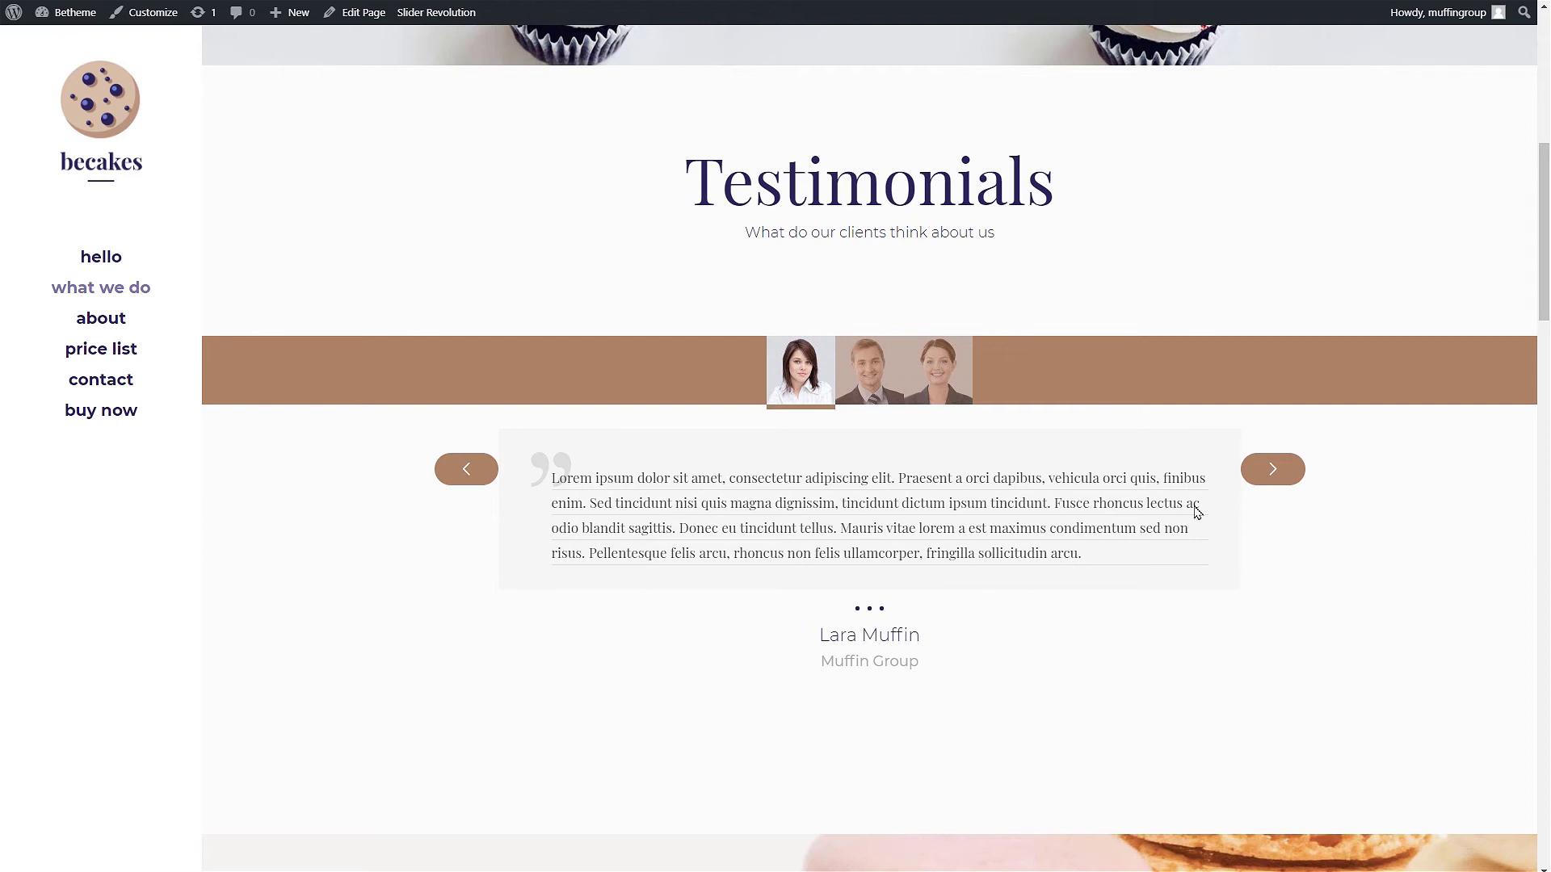
pyautogui.click(1271, 471)
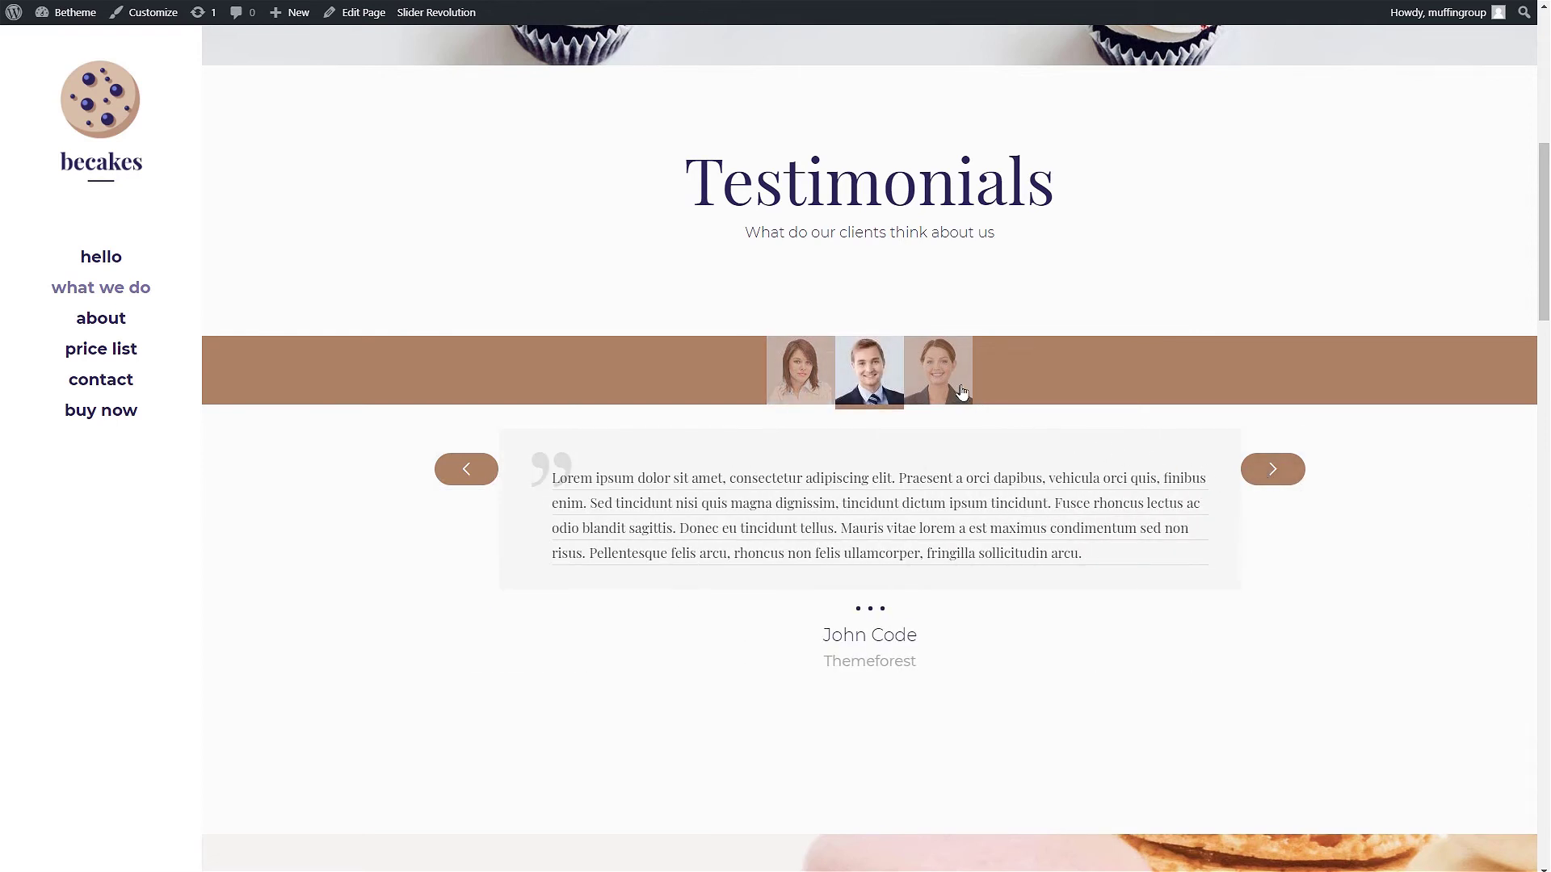
pyautogui.click(960, 386)
pyautogui.click(880, 383)
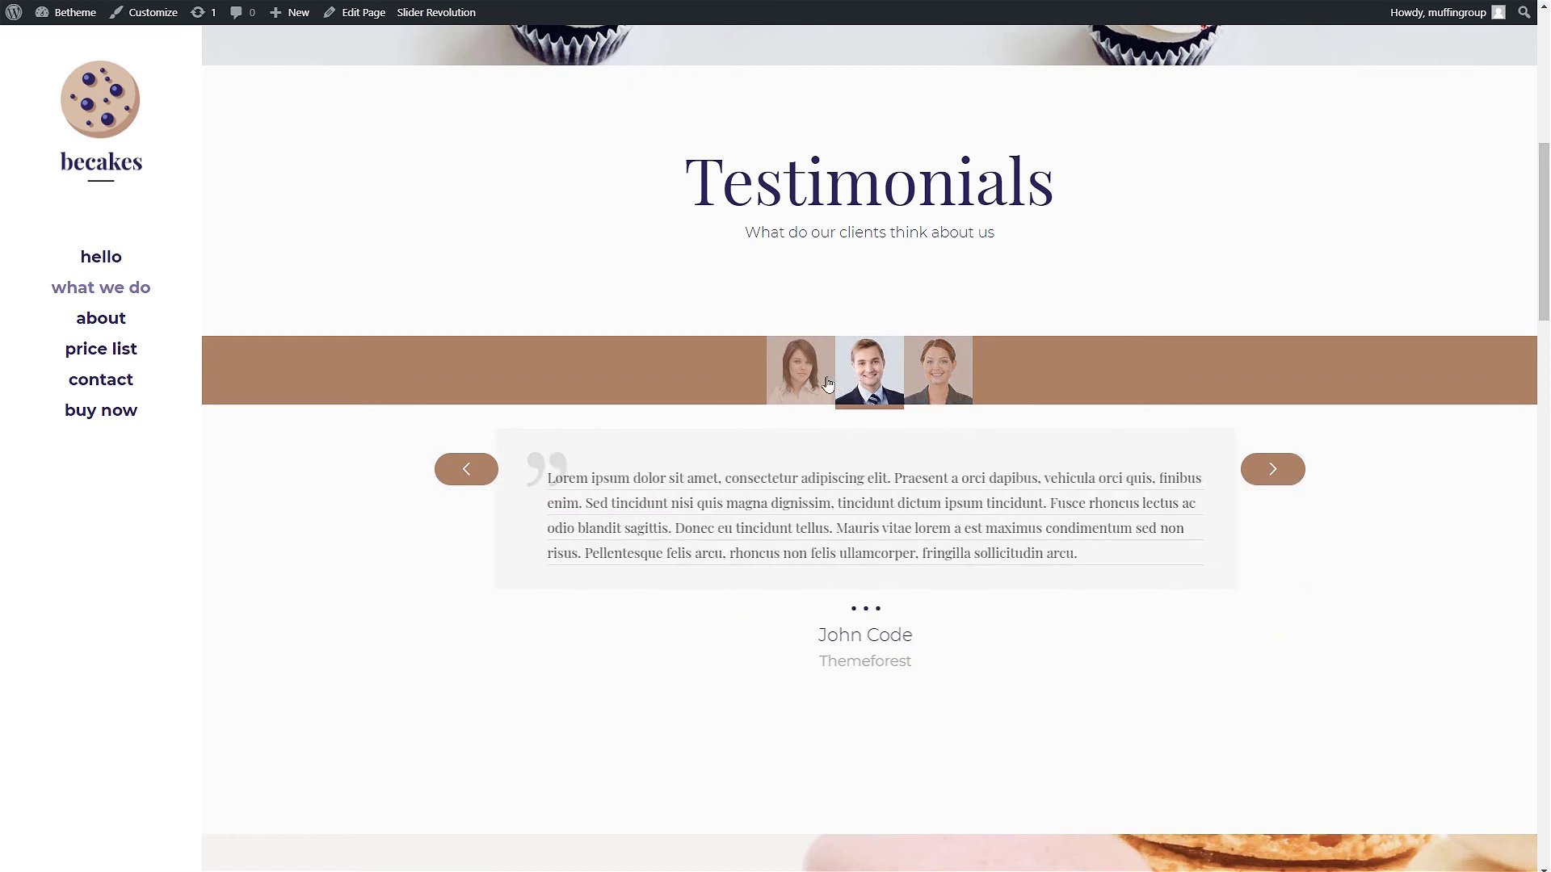
pyautogui.click(800, 373)
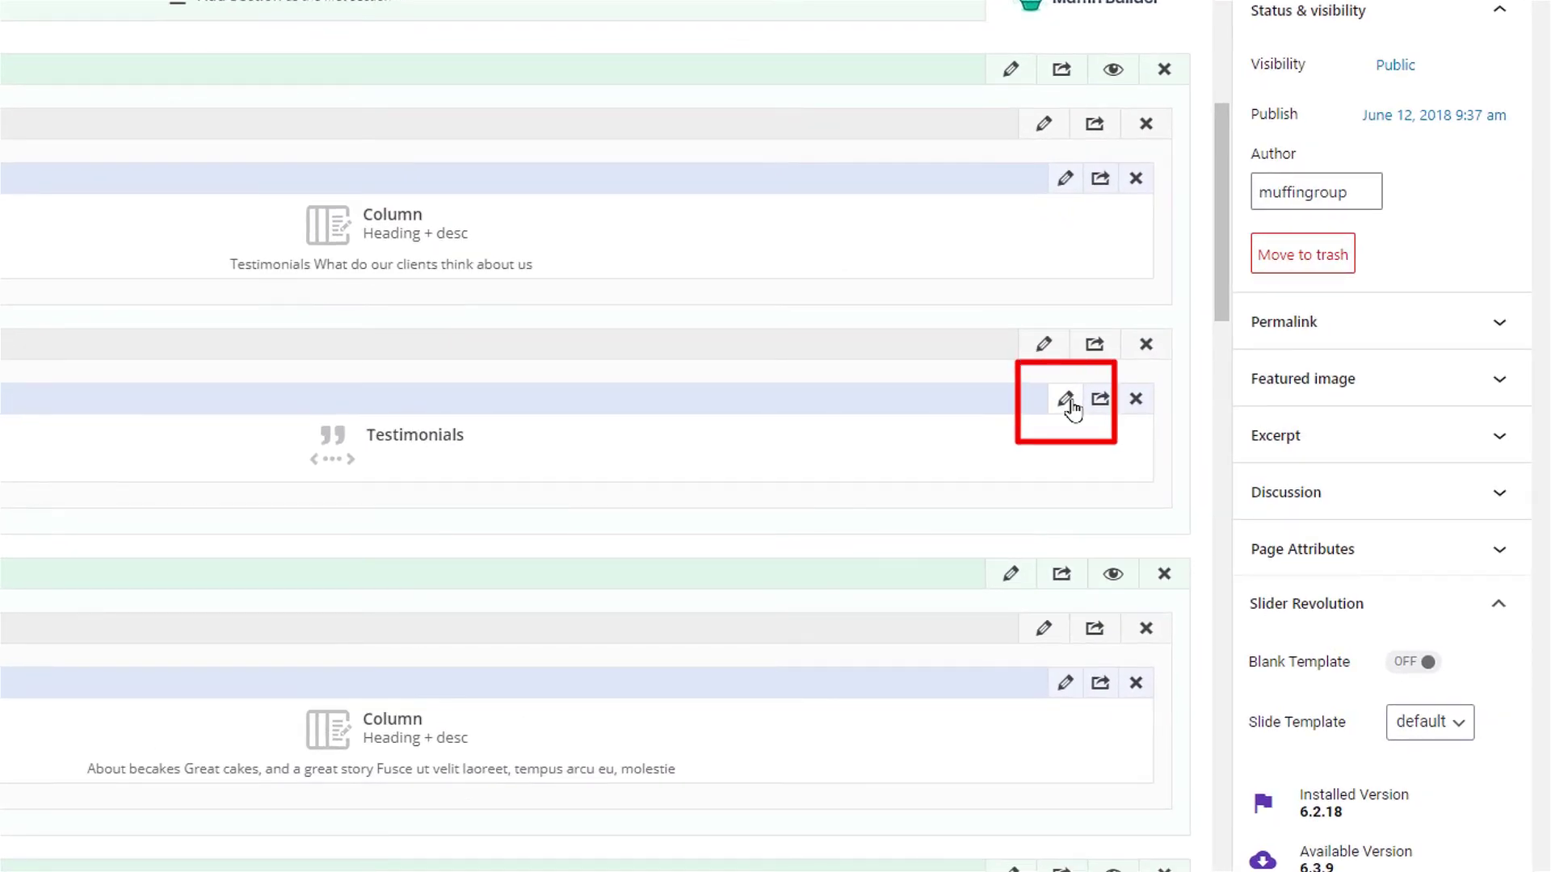
# - Change the Testimonials element's Style to Single Photo, save the item, and update the page
pyautogui.click(1066, 399)
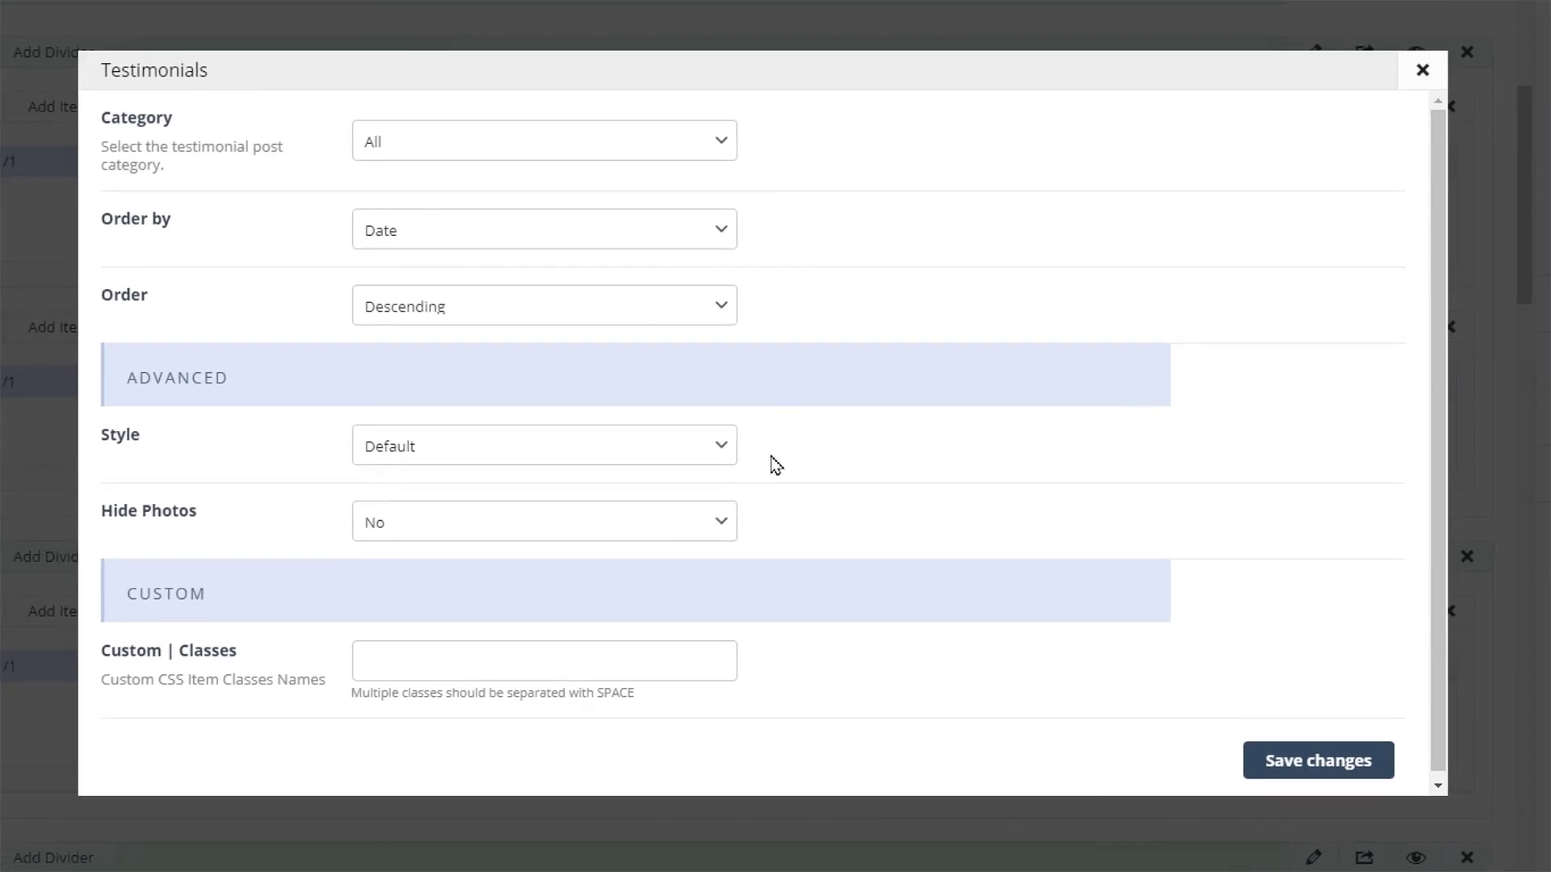
pyautogui.click(694, 456)
pyautogui.click(618, 499)
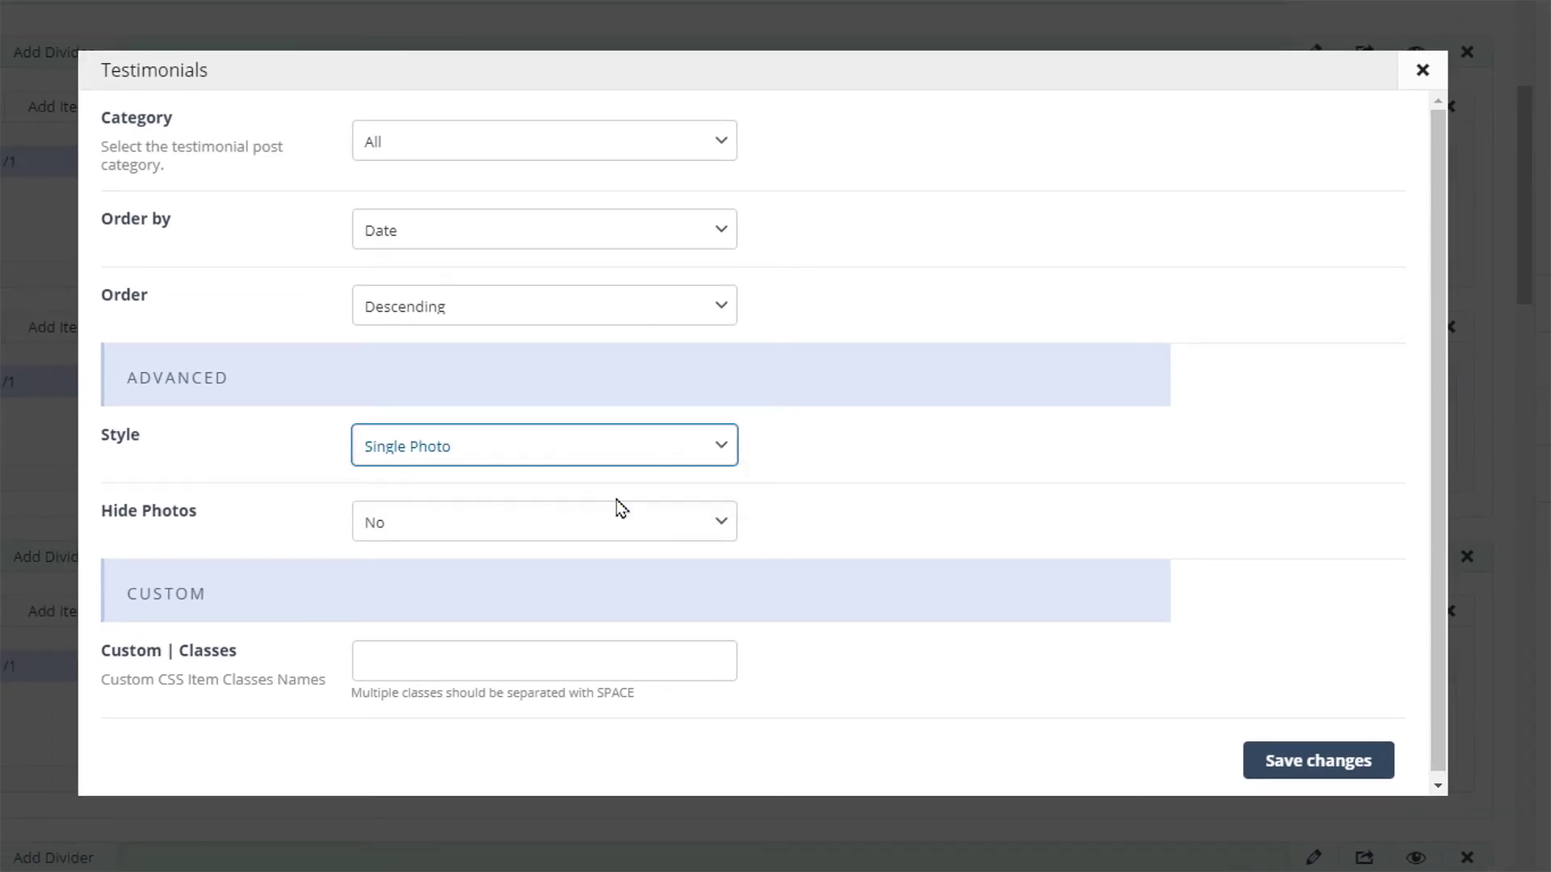
pyautogui.click(1267, 763)
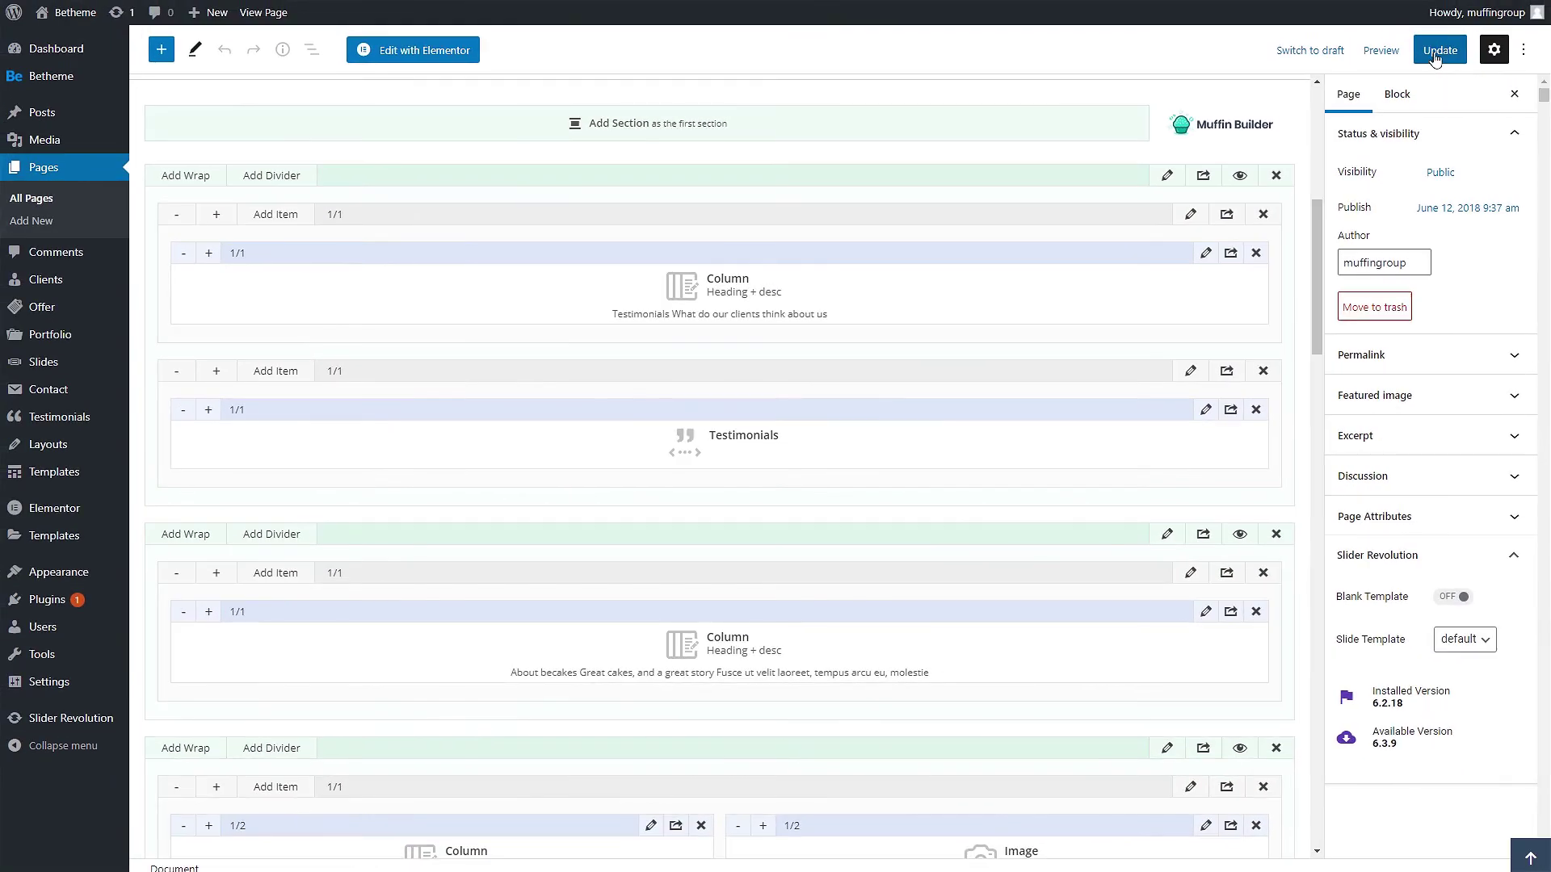
pyautogui.click(1432, 52)
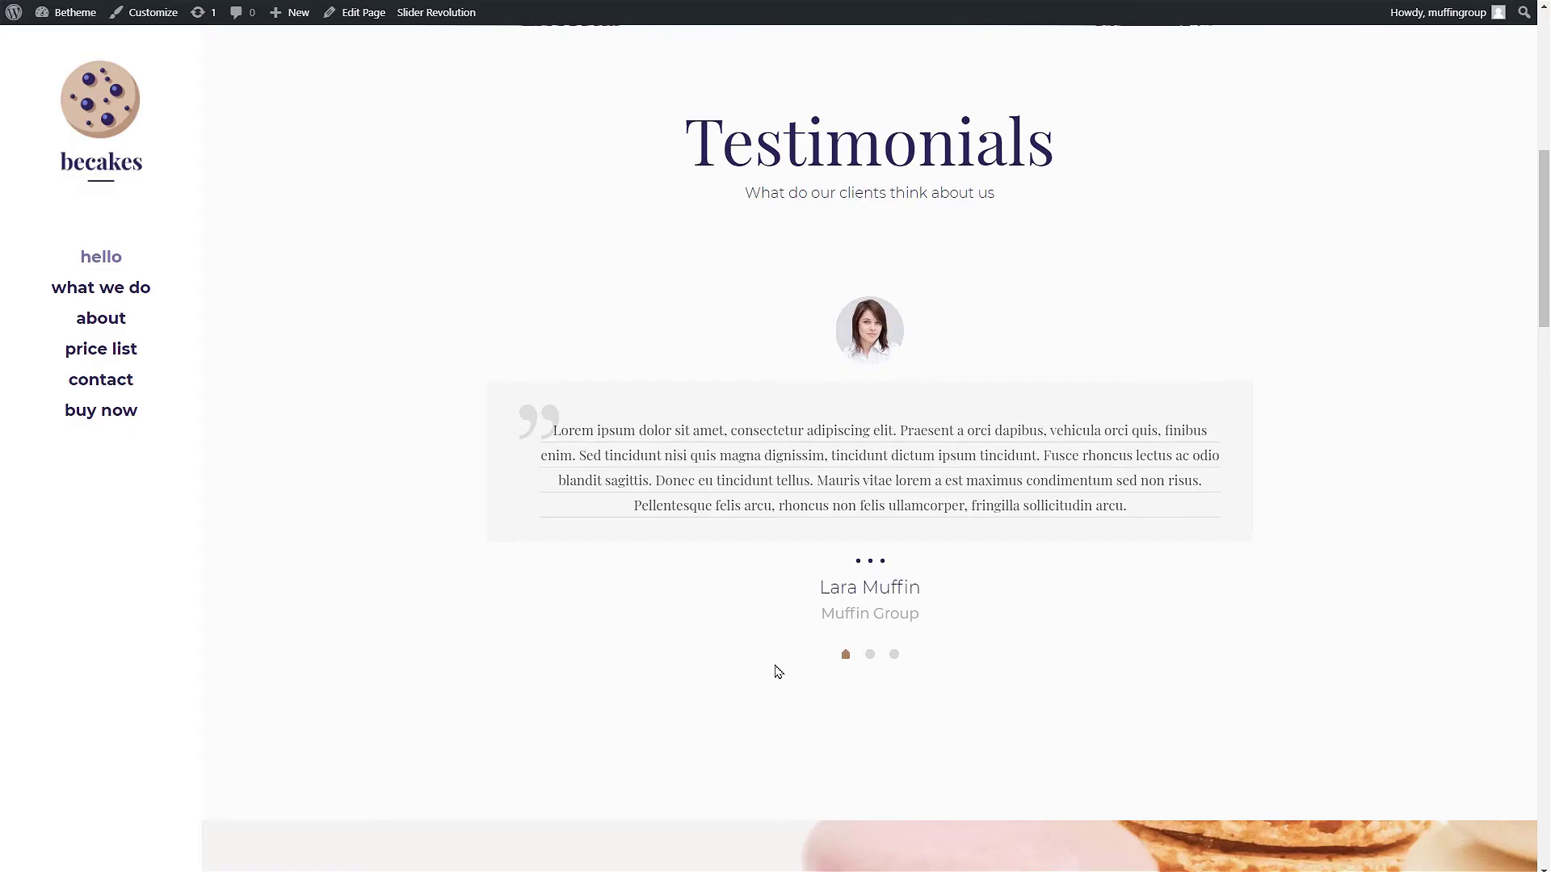
# - Use the pagination dots to show the second, third, then first testimonial
pyautogui.click(871, 655)
pyautogui.click(894, 656)
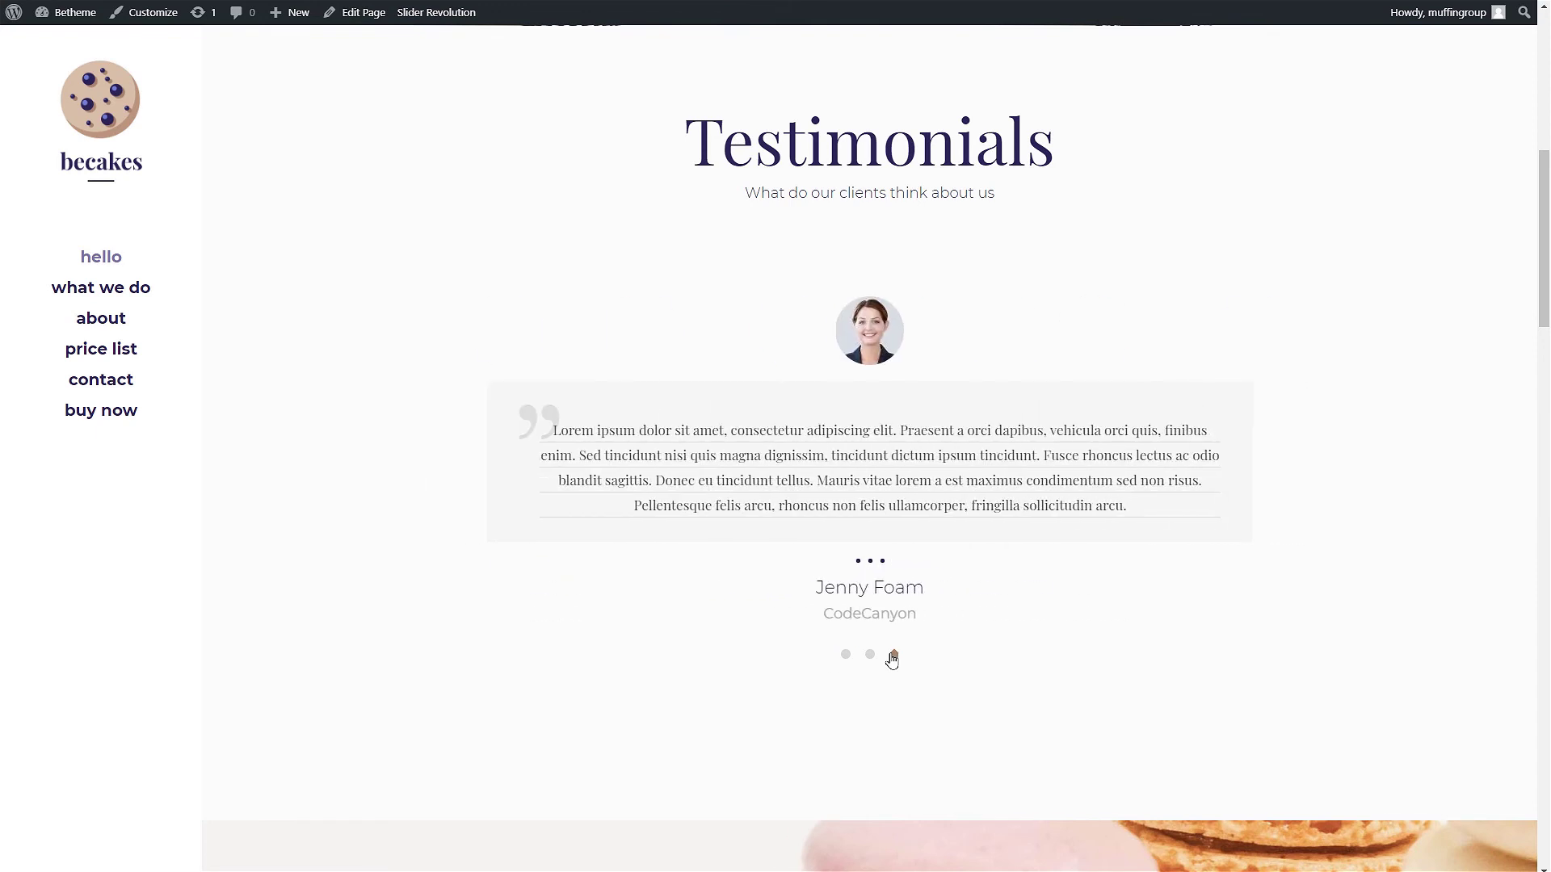
pyautogui.click(845, 656)
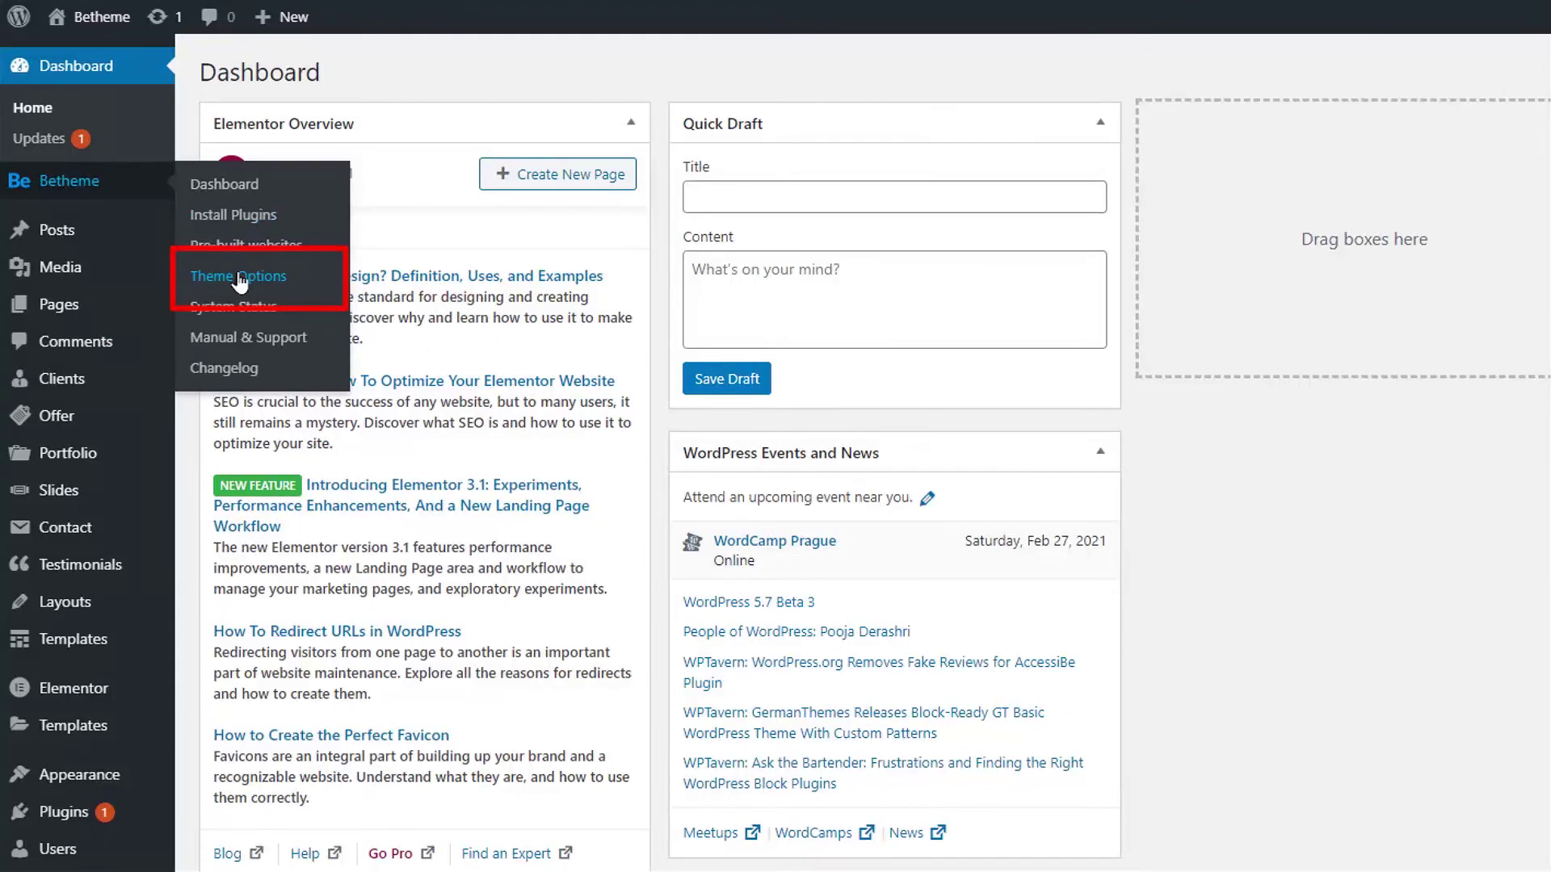
# - In Theme Options > Global > Sliders, change the Testimonials interval from 0 to 3000 ms
pyautogui.click(240, 279)
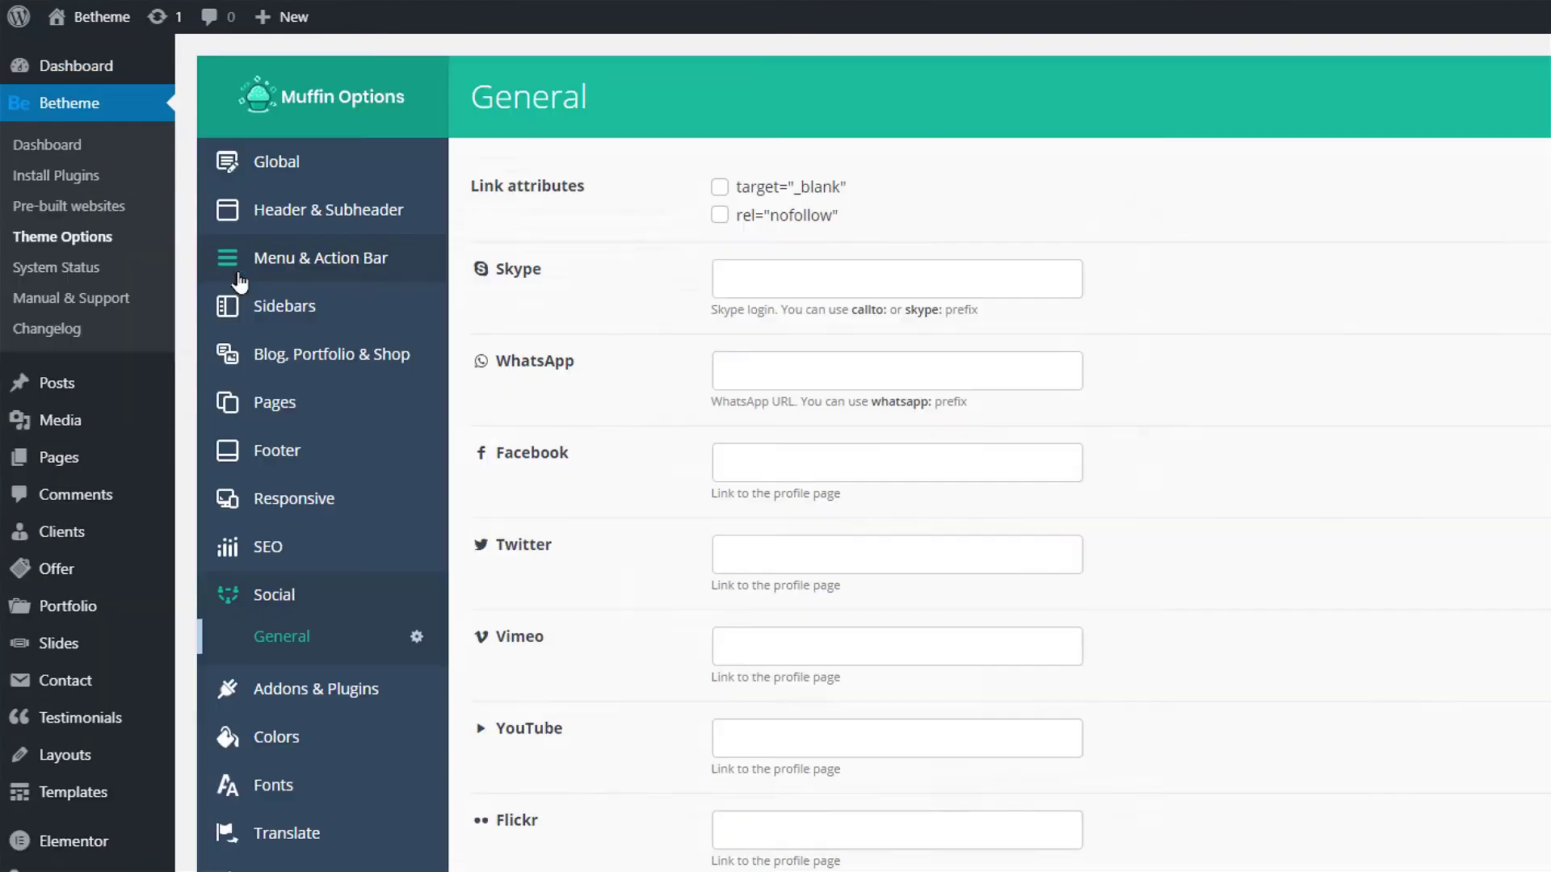
pyautogui.click(299, 168)
pyautogui.click(297, 313)
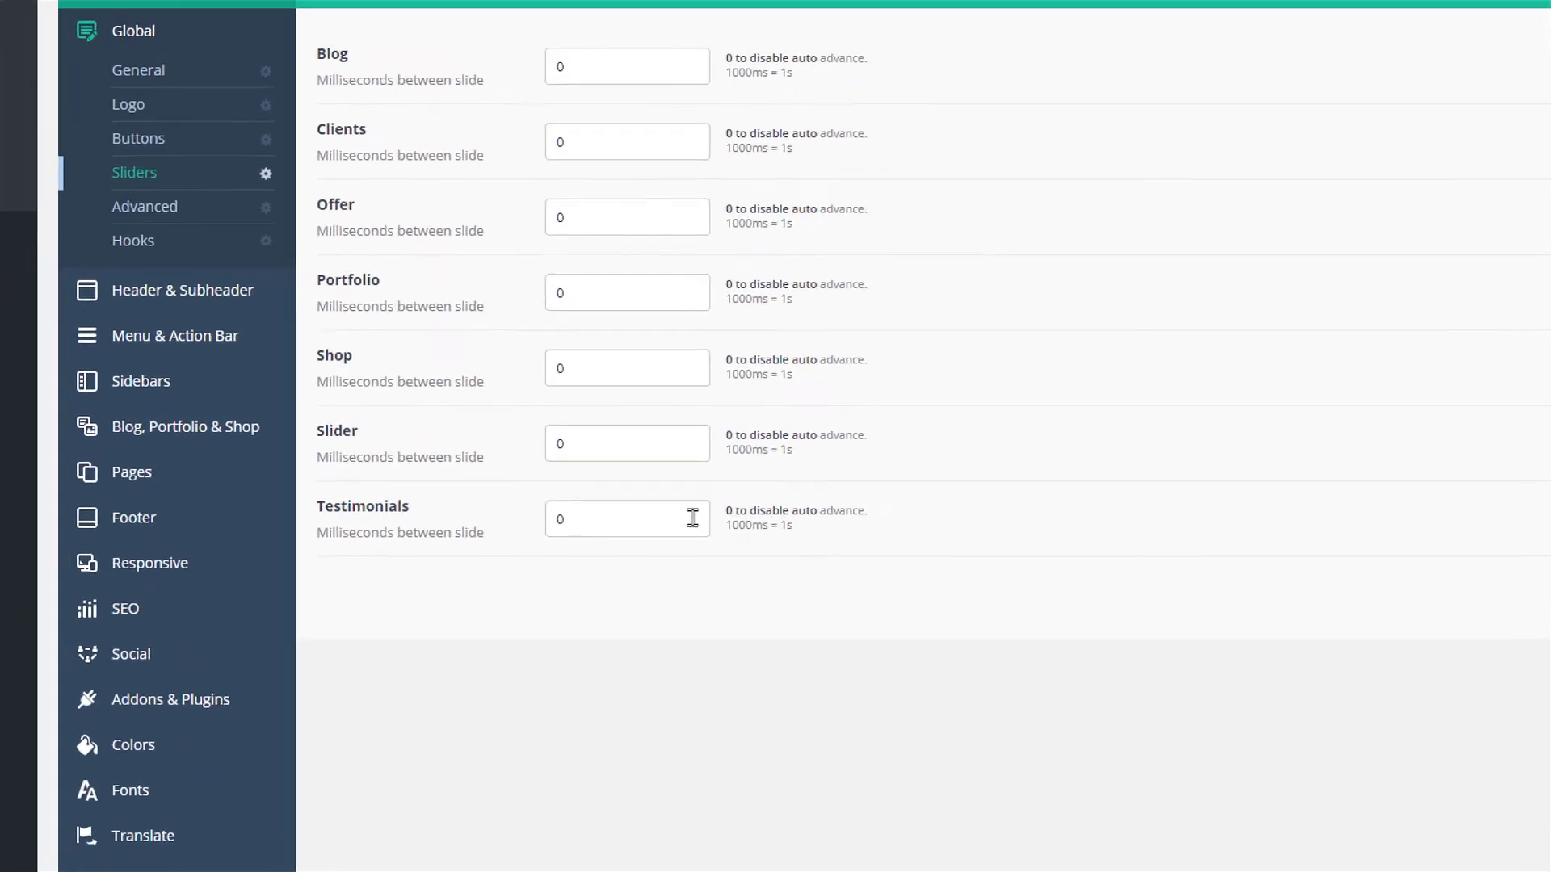
pyautogui.click(723, 528)
pyautogui.press('BackSpace')
pyautogui.write('3000')
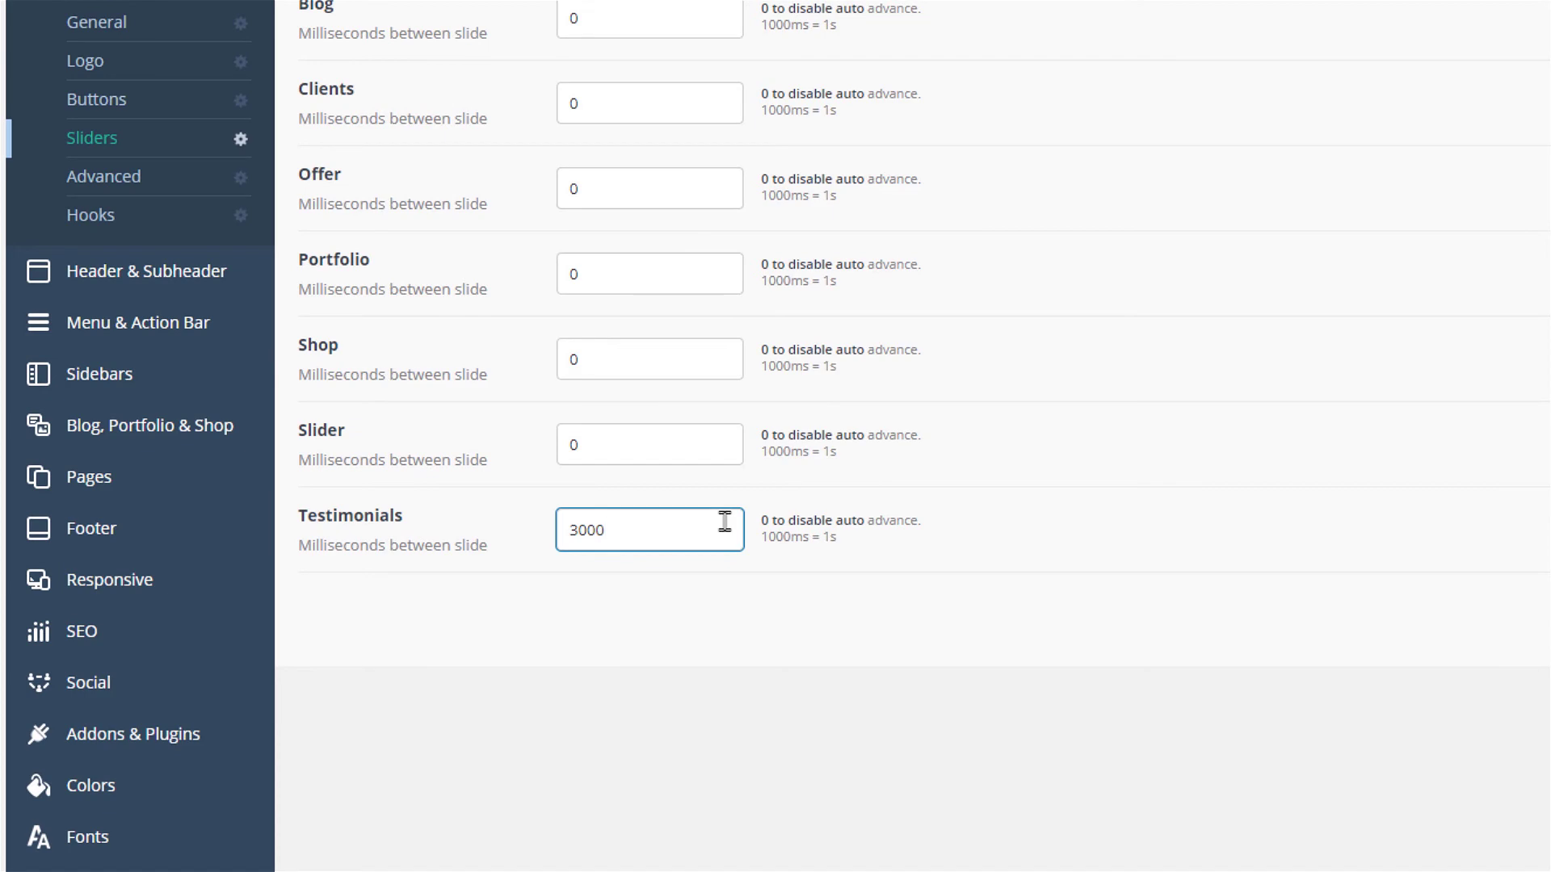
pyautogui.click(1031, 568)
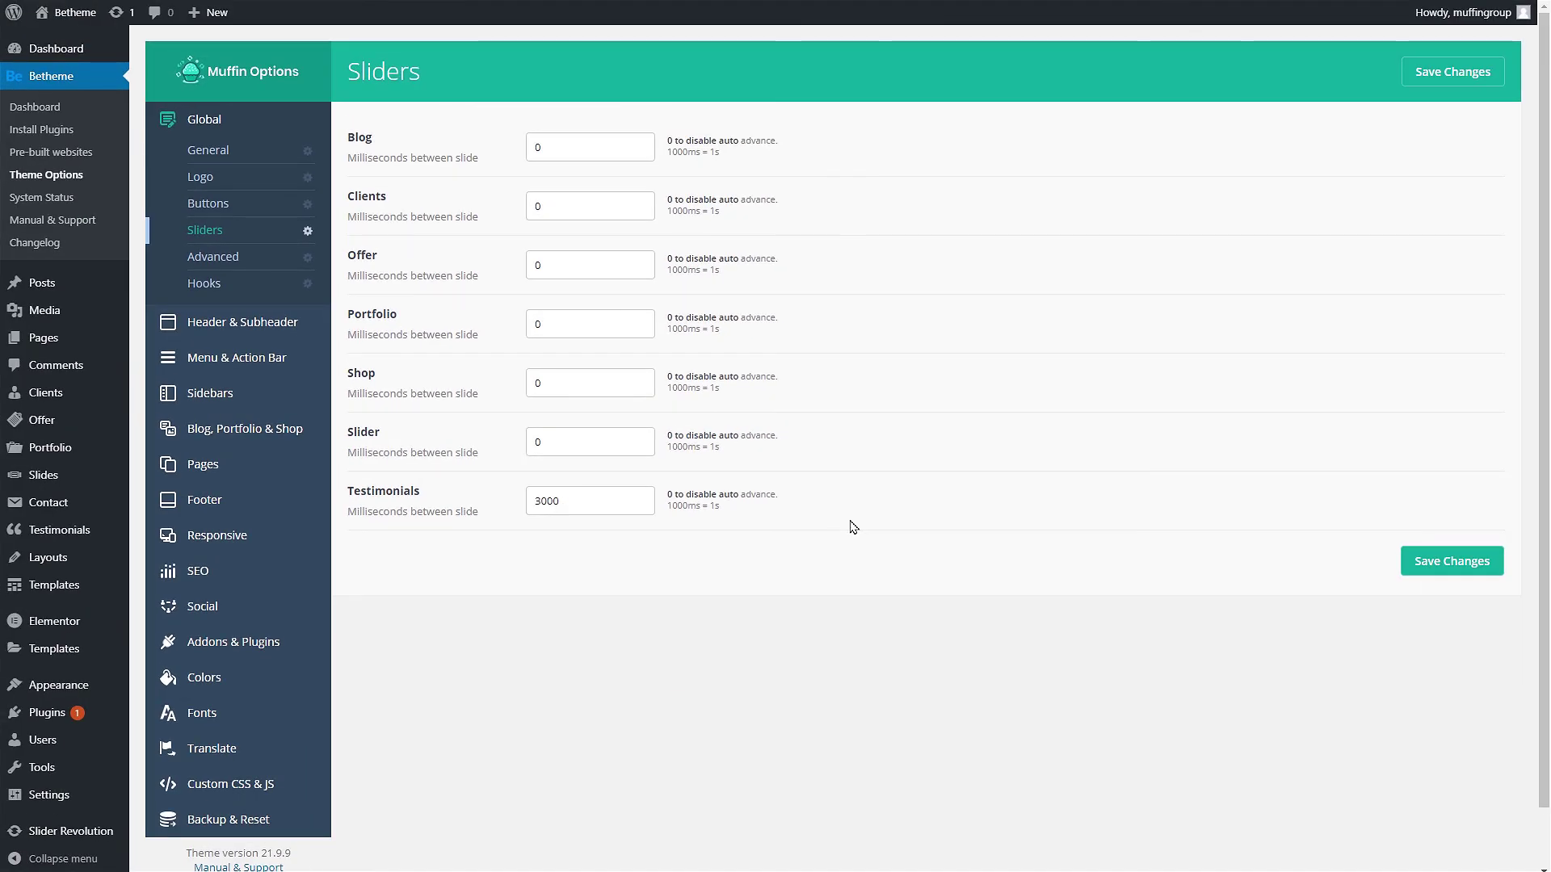